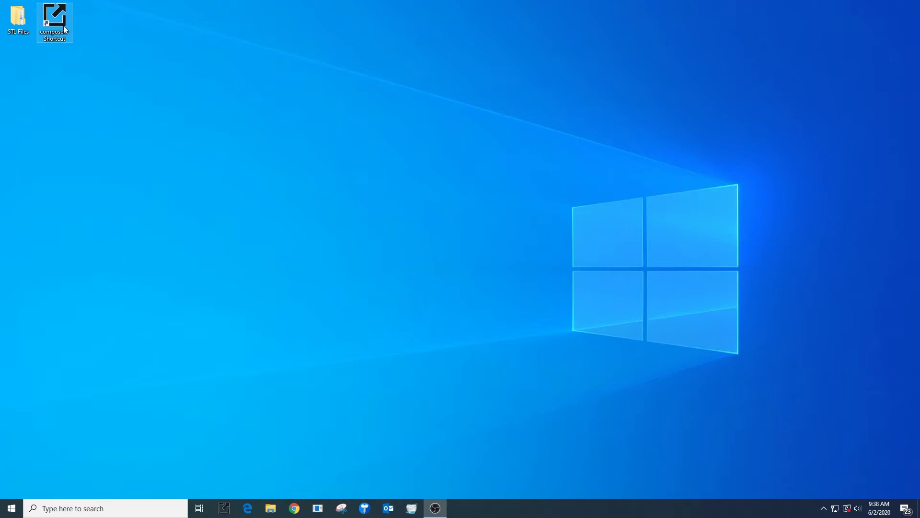
# Launch Asiga Composer and start a new build with WhipMix-Loaner as the target printer.
pyautogui.doubleClick(65, 30)
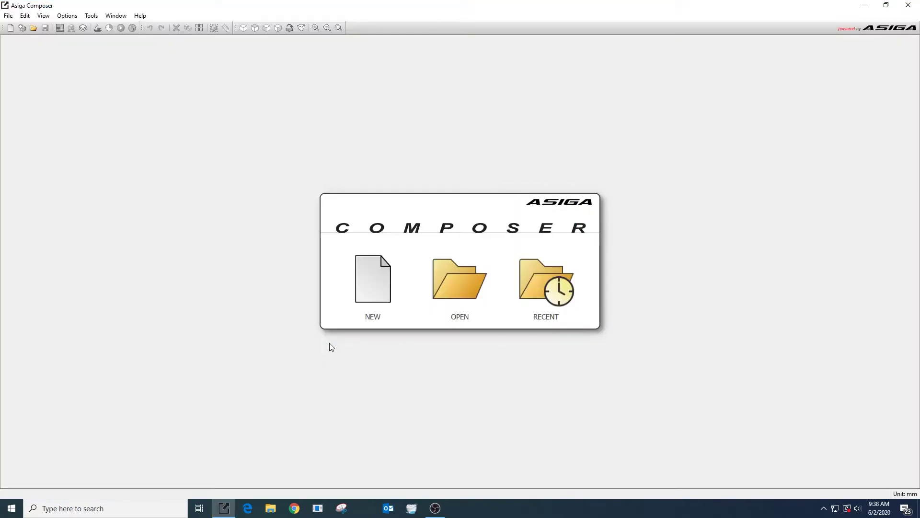
pyautogui.click(370, 283)
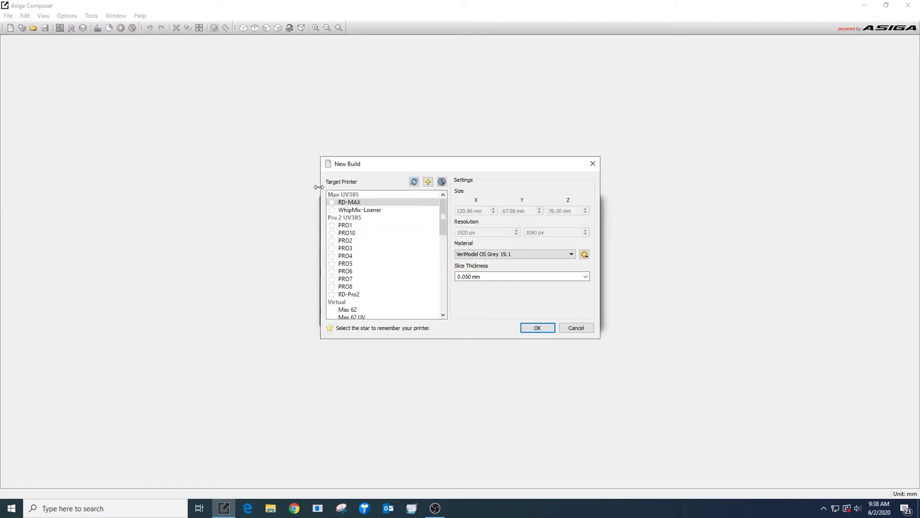
pyautogui.moveTo(379, 163); pyautogui.dragTo(367, 144)
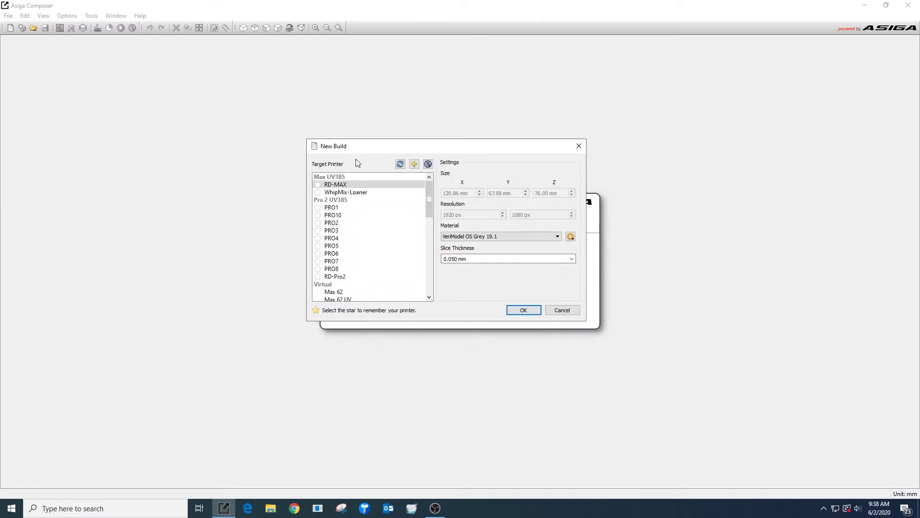
pyautogui.click(342, 193)
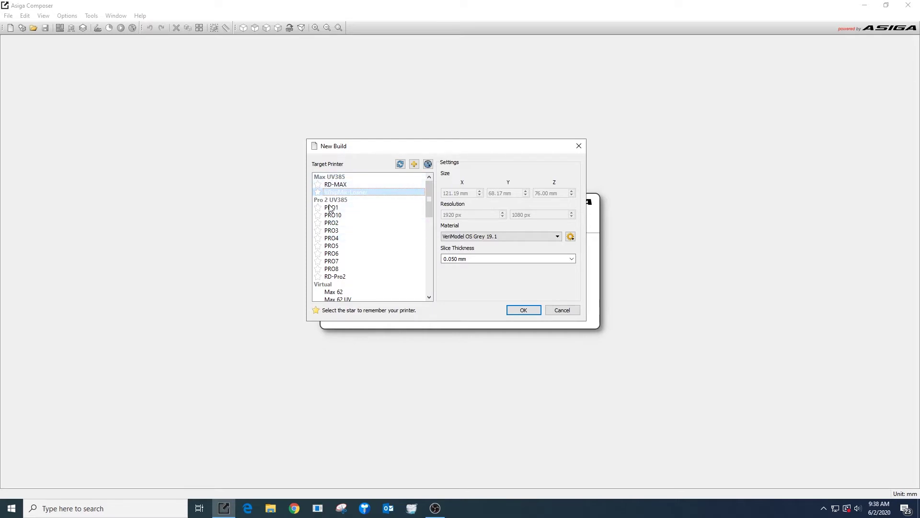
pyautogui.scroll(-2, 327, 193)
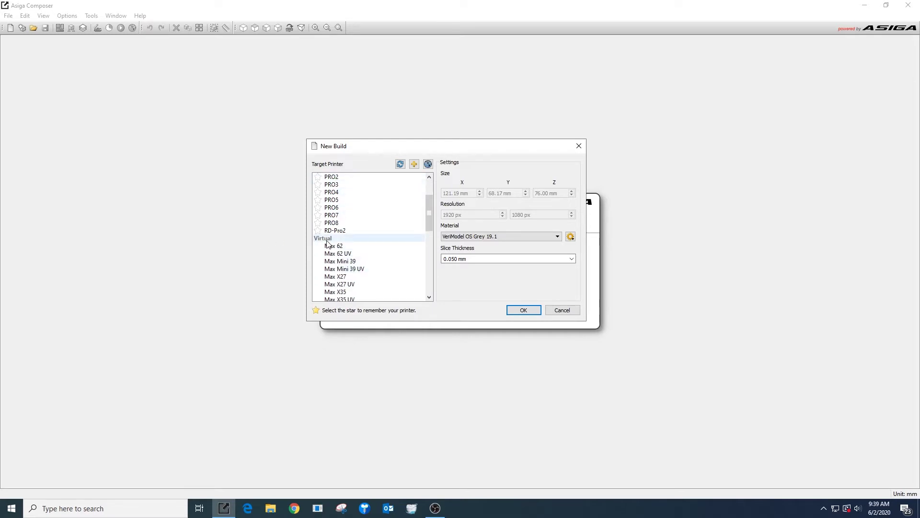
pyautogui.scroll(2, 327, 244)
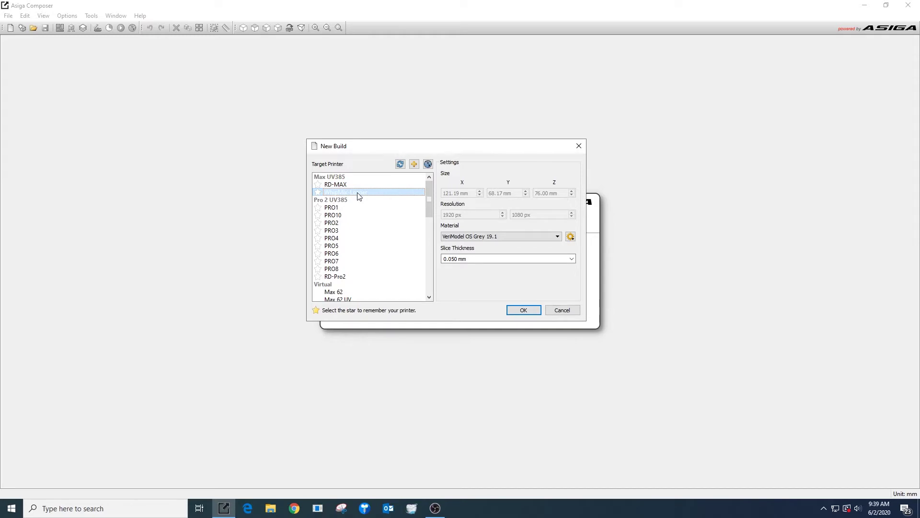
# Create the build with VeriModel OS Ivory 20.1 as the material and a slice thickness of 0.050 mm.
pyautogui.click(512, 236)
pyautogui.scroll(-1, 519, 306)
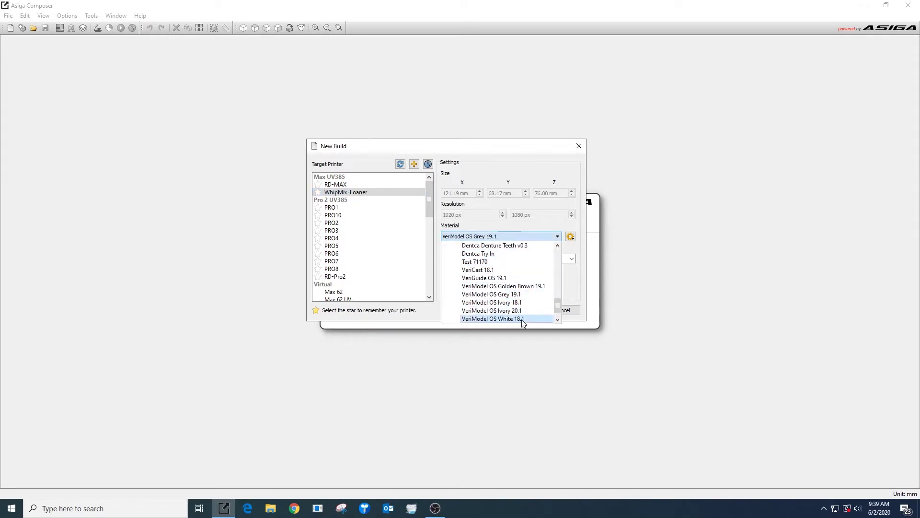
pyautogui.click(489, 311)
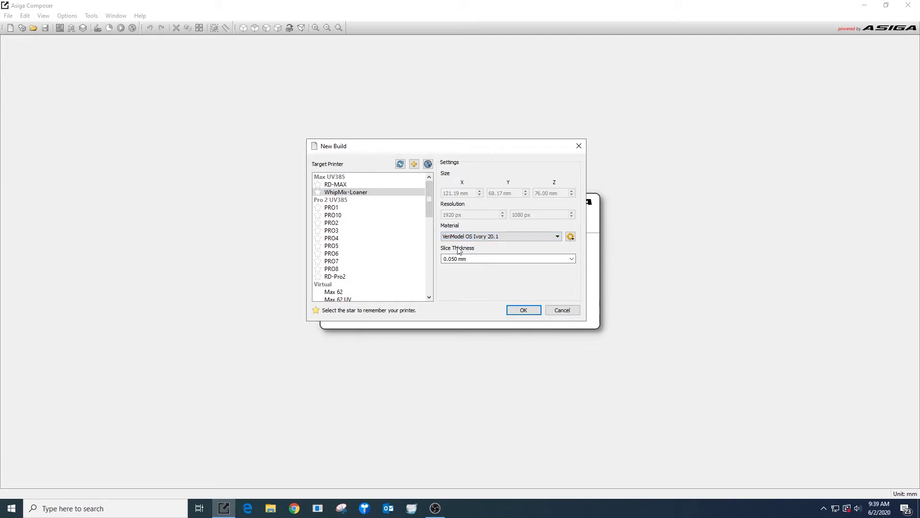
pyautogui.click(571, 259)
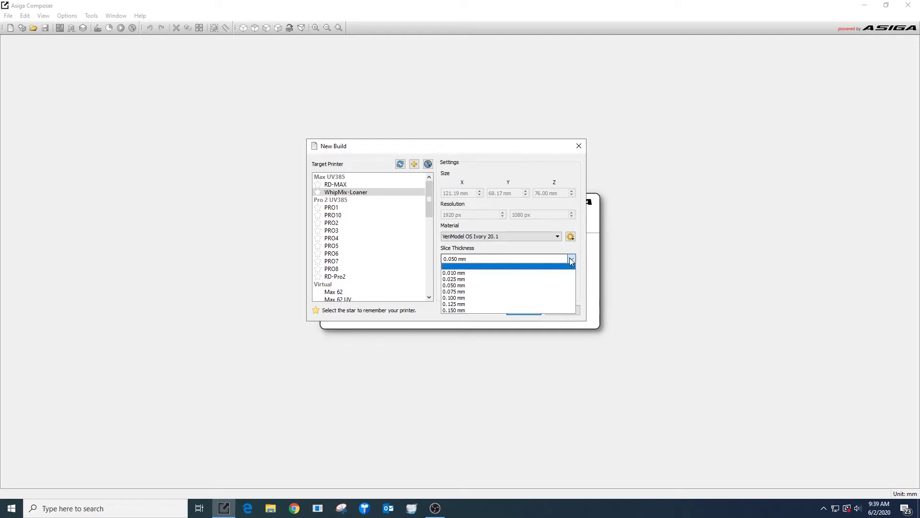
pyautogui.click(462, 286)
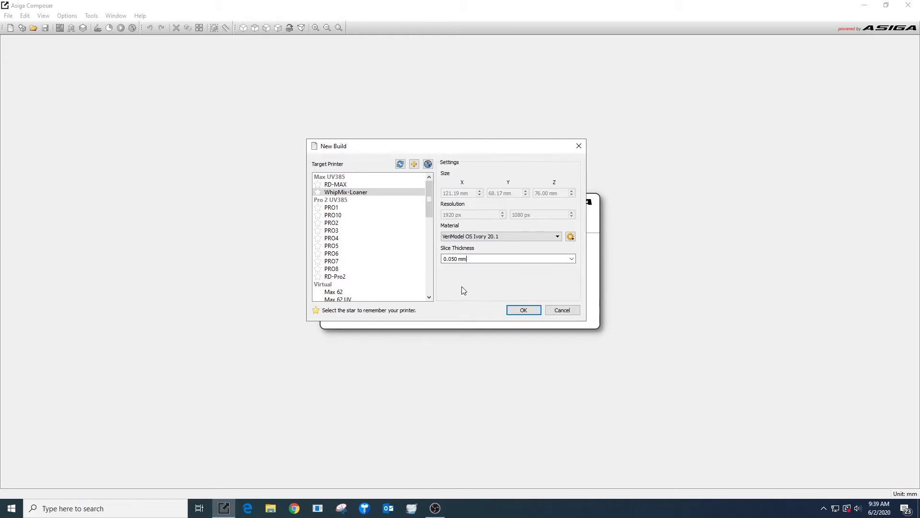
pyautogui.click(523, 311)
pyautogui.moveTo(338, 291); pyautogui.dragTo(450, 352, button='right')
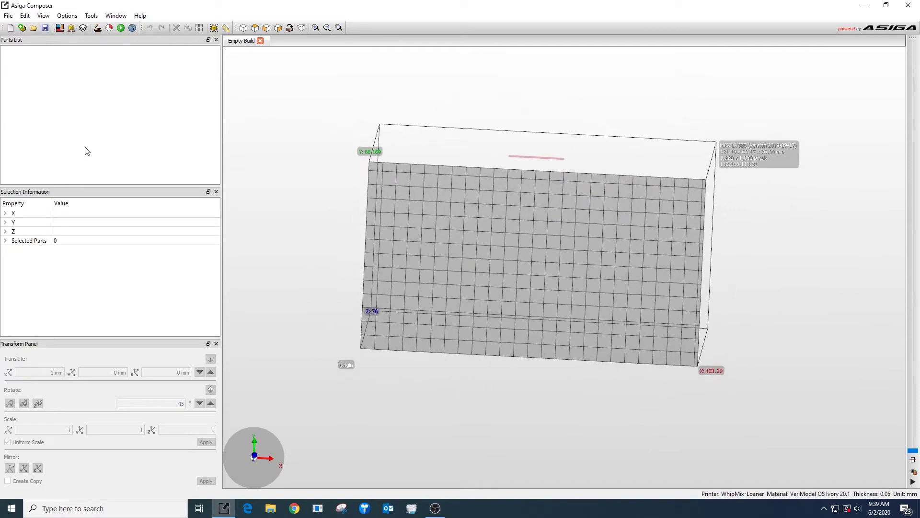
# Begin adding parts and set the default positioning for added parts to Auto-Place.
pyautogui.click(22, 28)
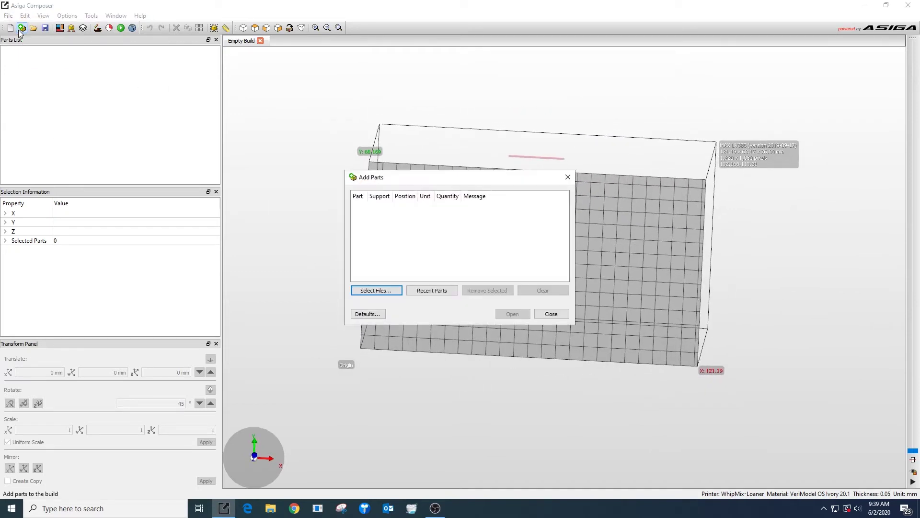
pyautogui.moveTo(394, 180); pyautogui.dragTo(440, 174)
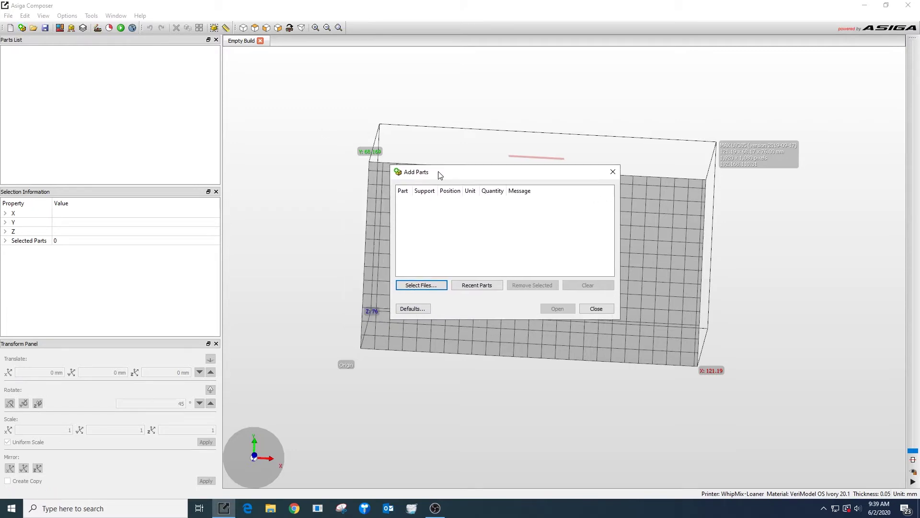
pyautogui.click(416, 309)
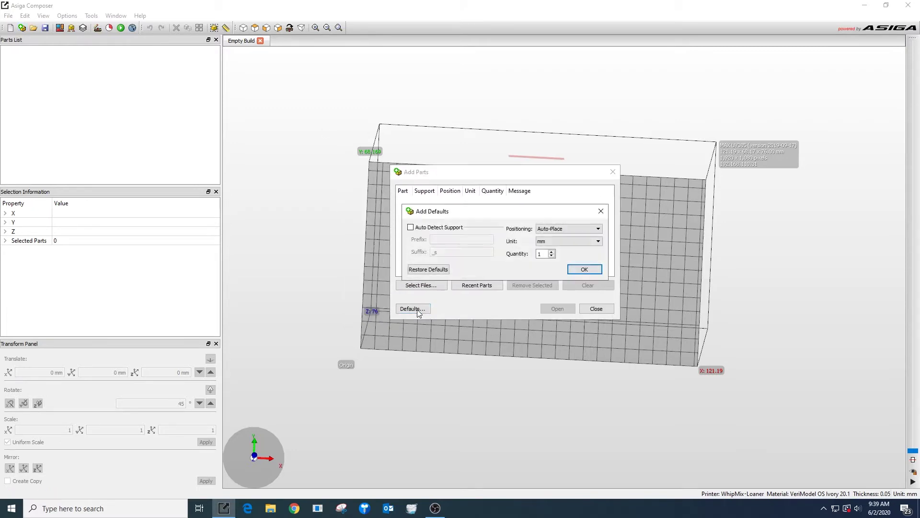
pyautogui.click(570, 228)
pyautogui.click(553, 238)
pyautogui.click(579, 271)
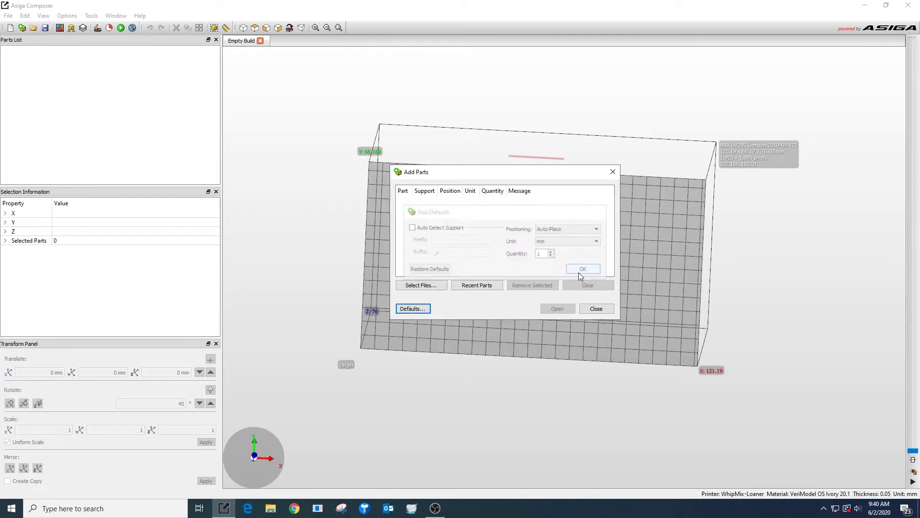
# Choose all STL files in the desktop folder STL Files > Crown and Bridge Model as parts to add.
pyautogui.click(424, 289)
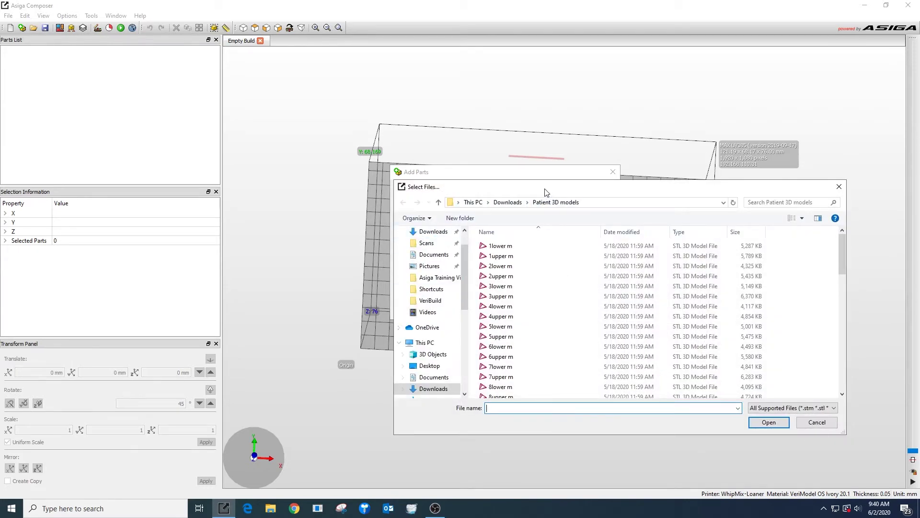
pyautogui.moveTo(539, 179); pyautogui.dragTo(500, 161)
pyautogui.scroll(2, 412, 232)
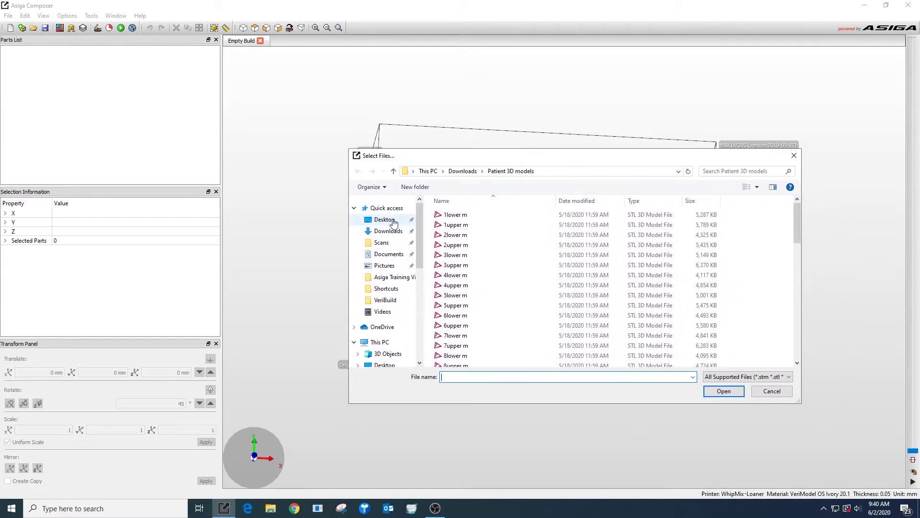
pyautogui.click(390, 221)
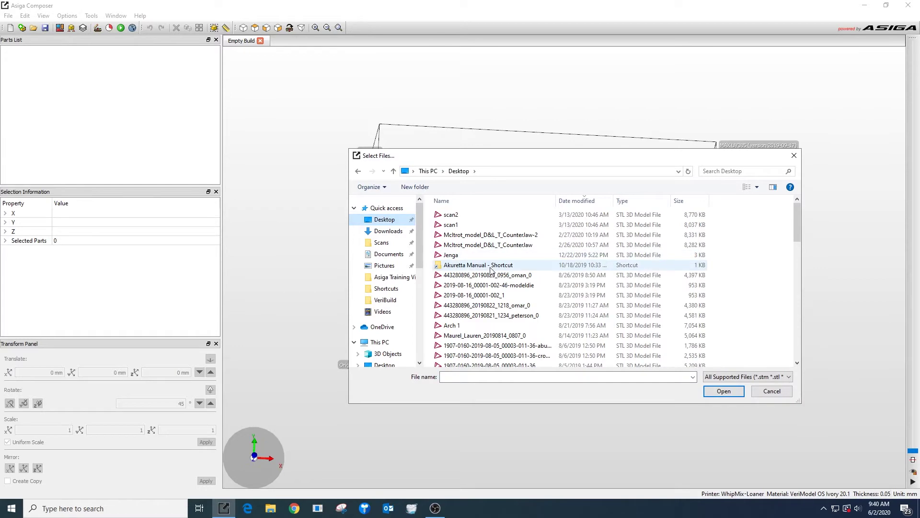
pyautogui.scroll(-3, 490, 290)
pyautogui.scroll(-10, 490, 290)
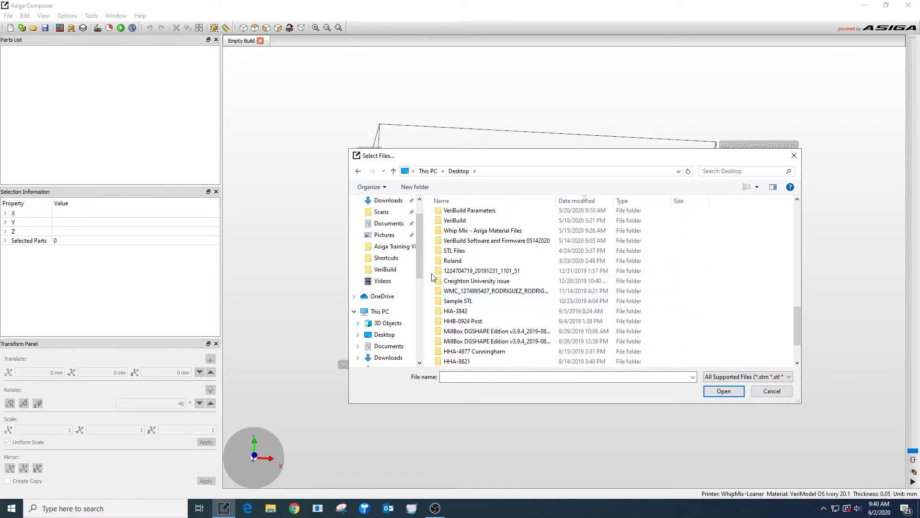
pyautogui.doubleClick(454, 250)
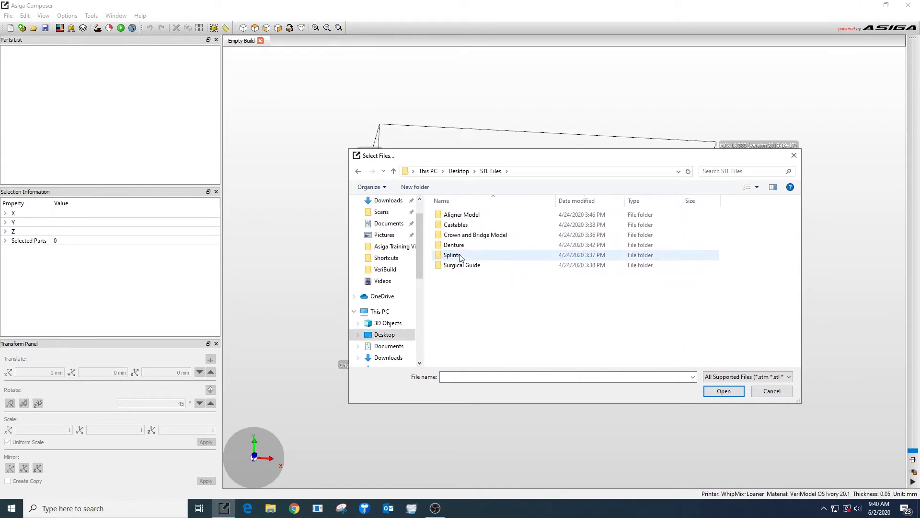
pyautogui.doubleClick(474, 235)
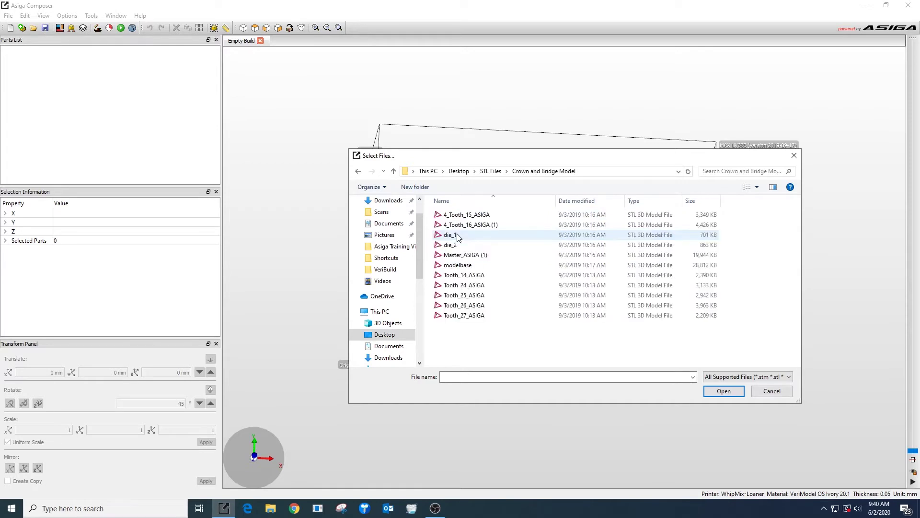
pyautogui.moveTo(641, 343); pyautogui.dragTo(447, 207)
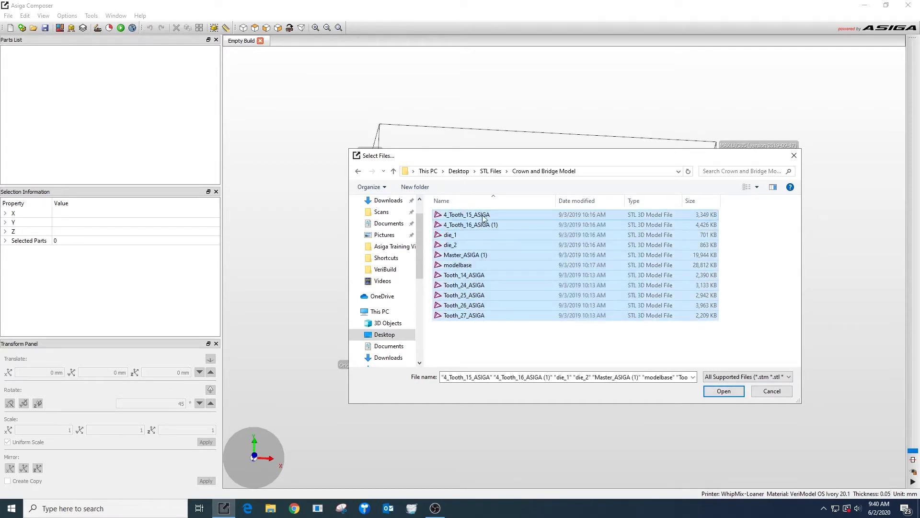
pyautogui.click(714, 393)
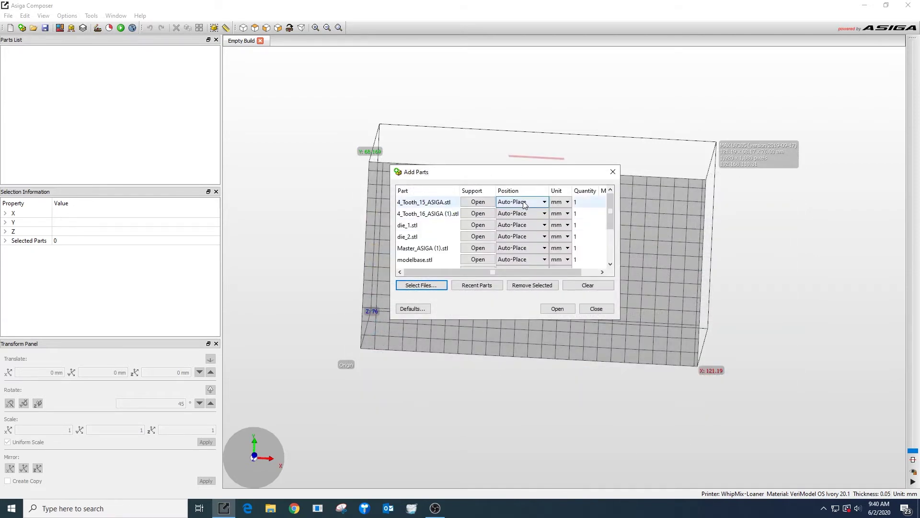
# Set the position of modelbase.stl to Auto-Place and load all listed parts into the build.
pyautogui.scroll(-1, 521, 260)
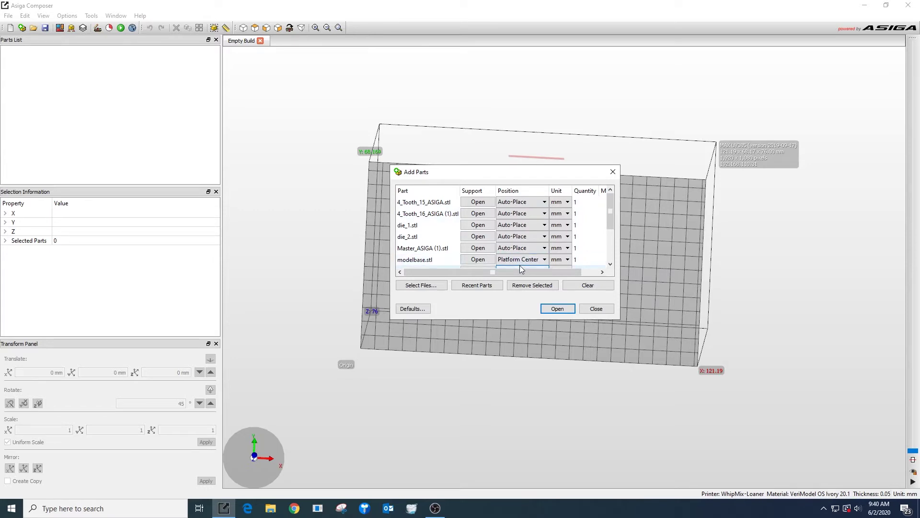
pyautogui.click(518, 260)
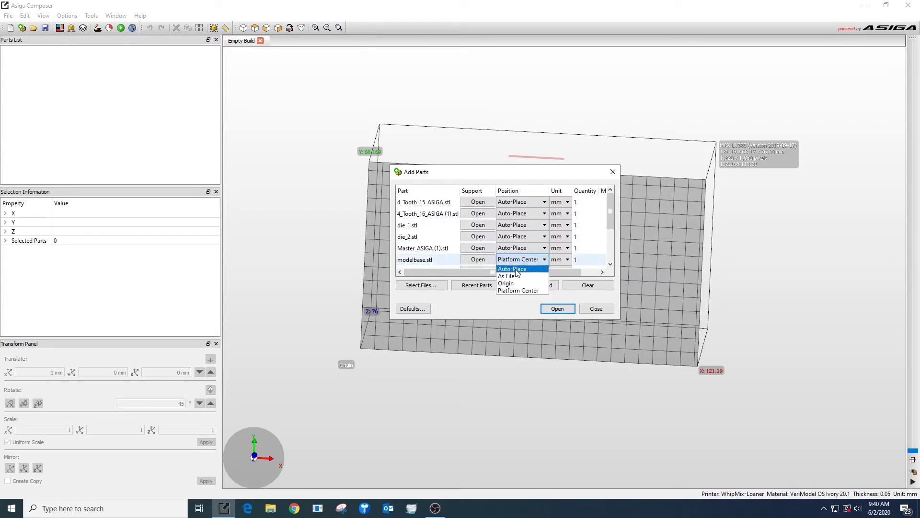
pyautogui.click(517, 269)
pyautogui.moveTo(610, 214); pyautogui.dragTo(609, 242)
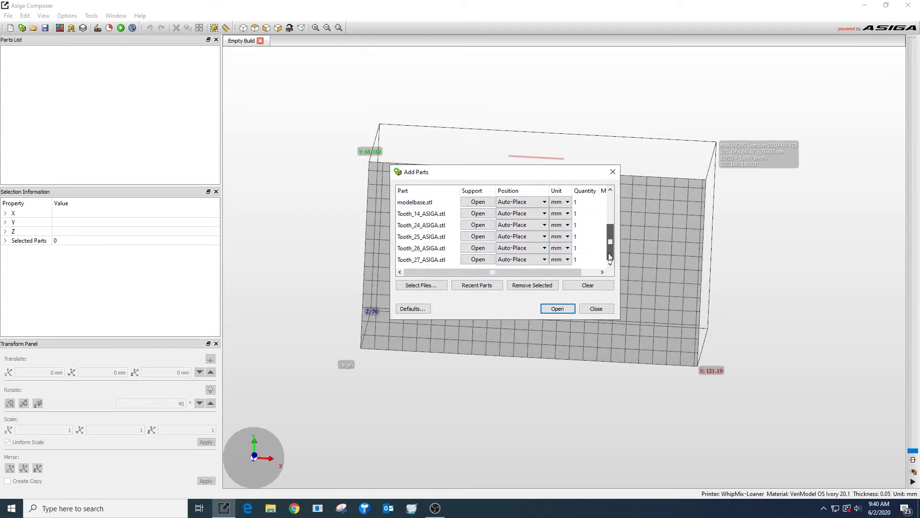
pyautogui.click(552, 310)
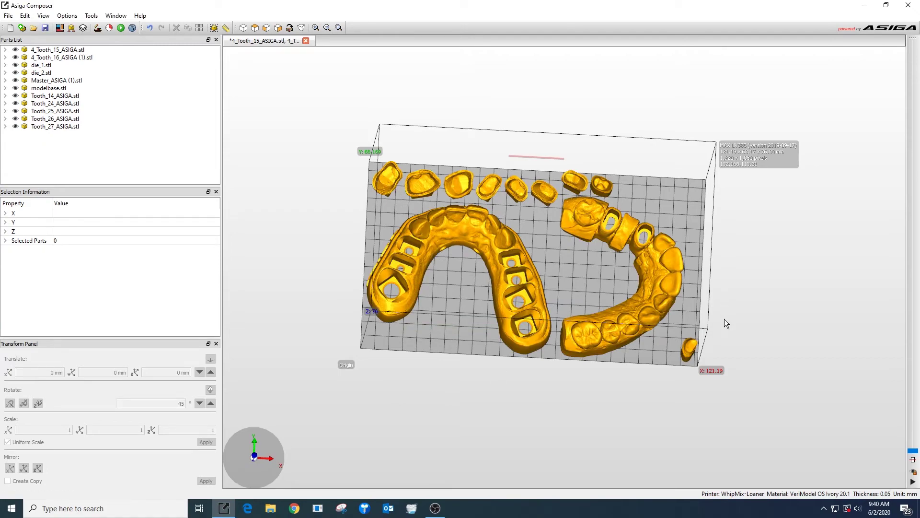
# Examine the placed arch models and dies from below and above, checking their undersides and layout on the platform.
pyautogui.moveTo(566, 399); pyautogui.dragTo(520, 178, button='right')
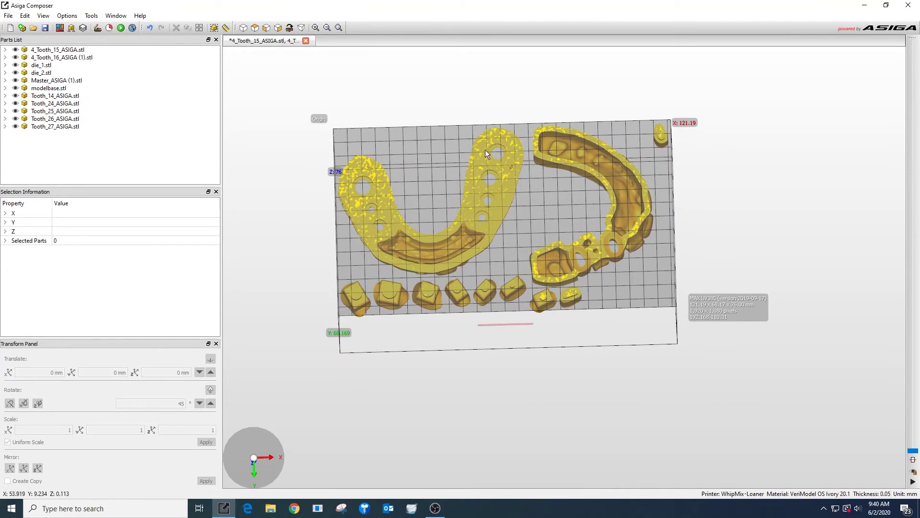
pyautogui.moveTo(514, 196); pyautogui.dragTo(518, 196, button='right')
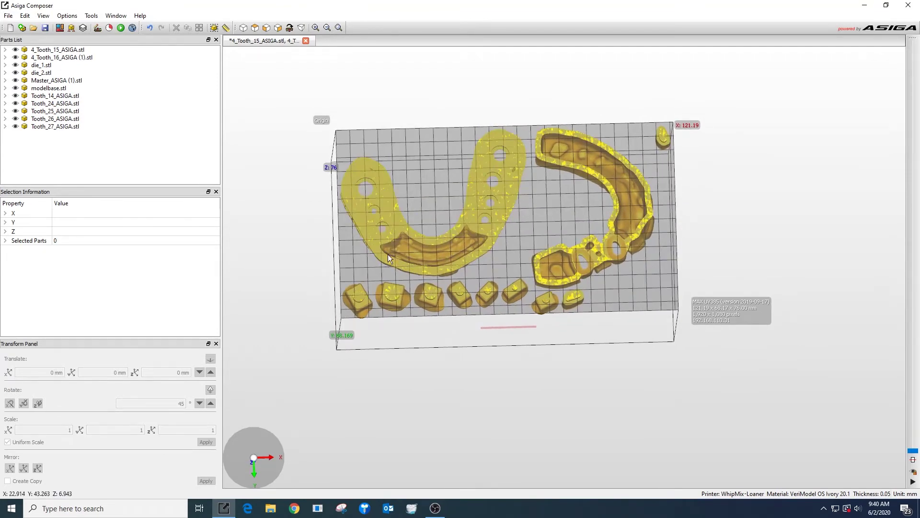
pyautogui.moveTo(481, 256); pyautogui.dragTo(577, 128, button='right')
pyautogui.scroll(5, 577, 128)
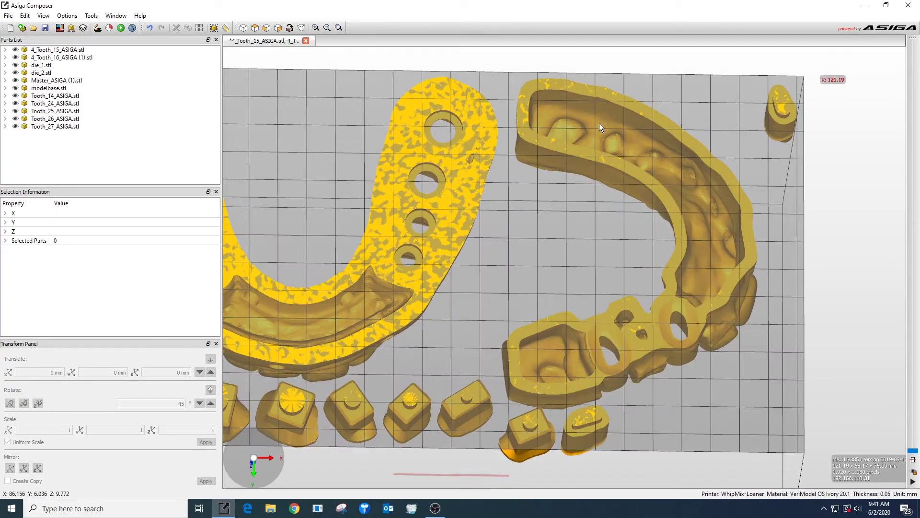
pyautogui.moveTo(508, 256); pyautogui.dragTo(629, 232, button='right')
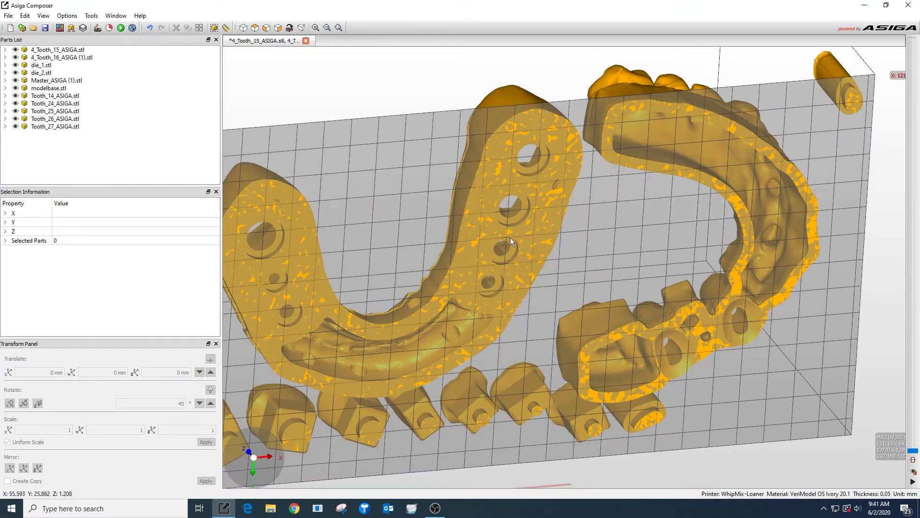
pyautogui.scroll(-5, 588, 206)
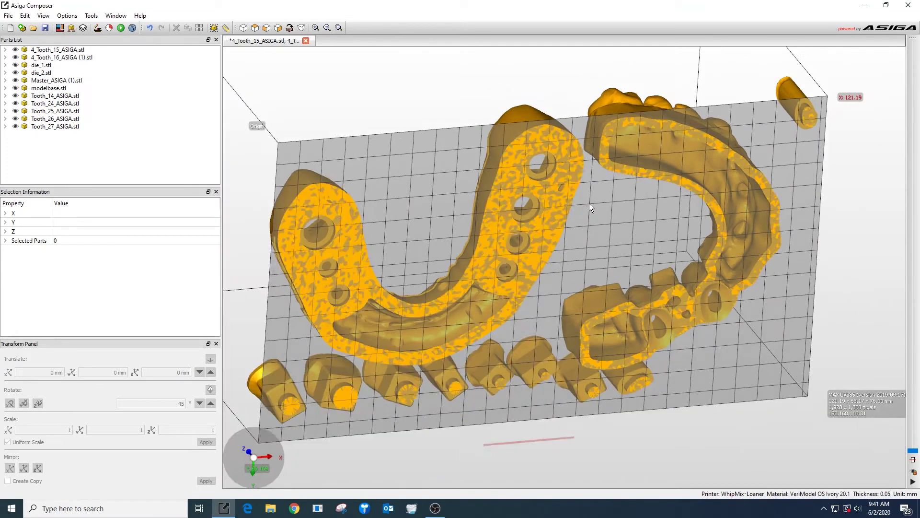
pyautogui.moveTo(585, 207); pyautogui.dragTo(533, 156, button='right')
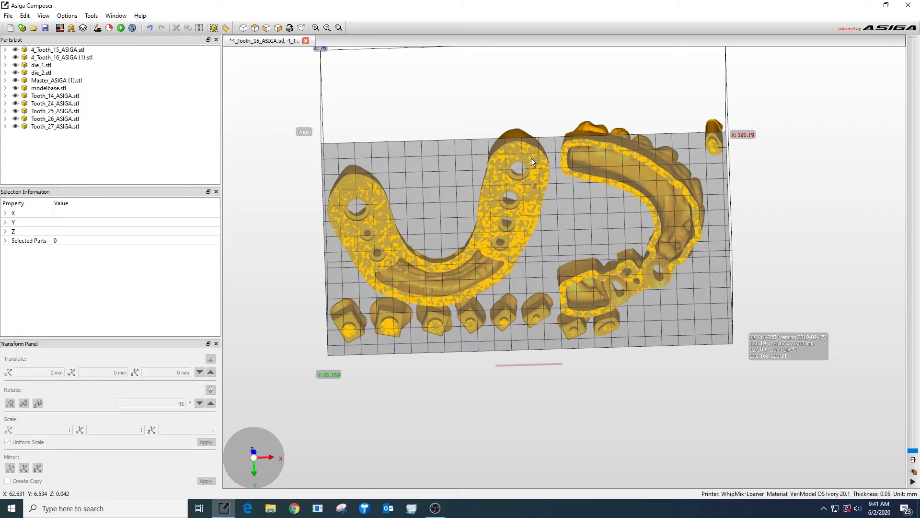
pyautogui.moveTo(553, 208); pyautogui.dragTo(494, 352, button='right')
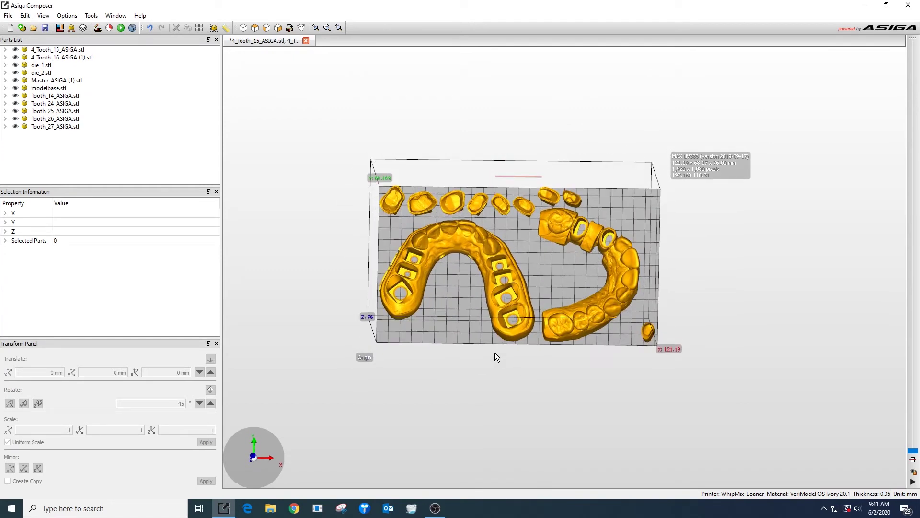
pyautogui.moveTo(471, 349); pyautogui.dragTo(347, 195, button='right')
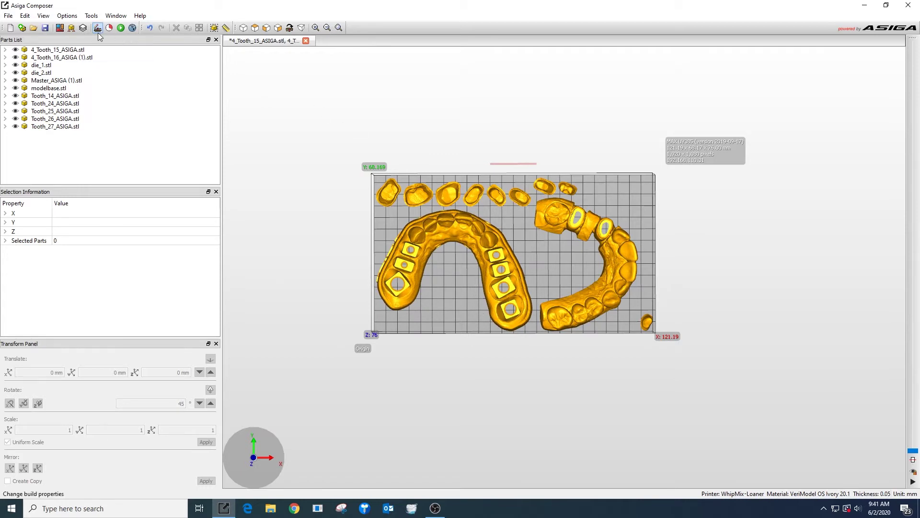
# Generate supports for all parts with 2.000 mm height leveling, 3.0 mm support spacing and 0.800 mm contact width.
pyautogui.click(71, 28)
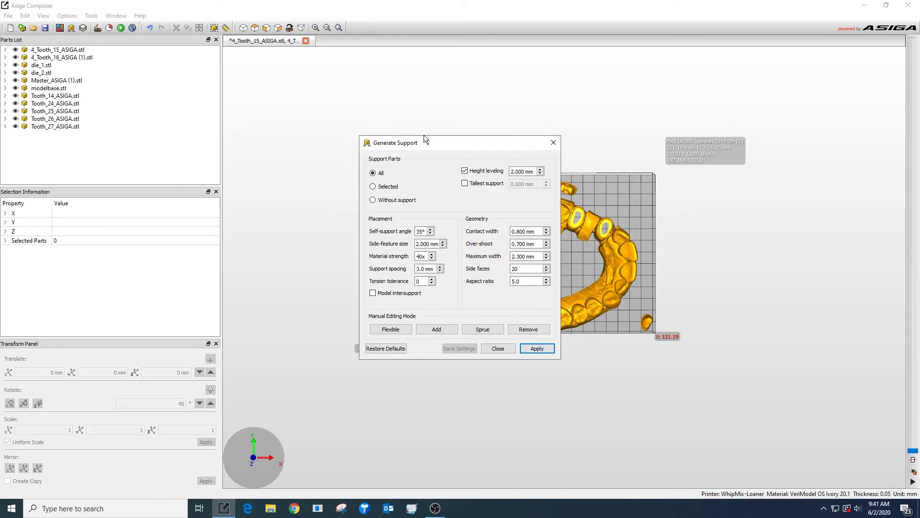
pyautogui.moveTo(433, 146); pyautogui.dragTo(339, 107)
pyautogui.moveTo(236, 84); pyautogui.dragTo(217, 92)
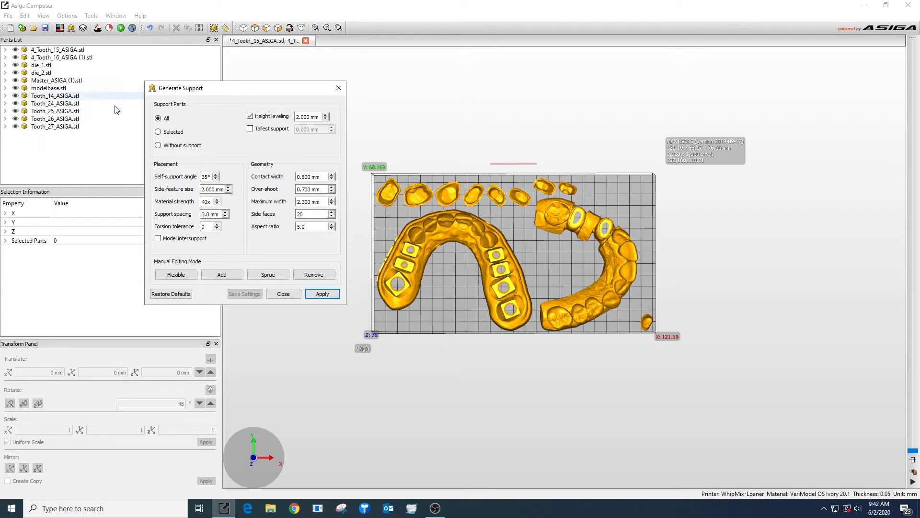
pyautogui.click(158, 132)
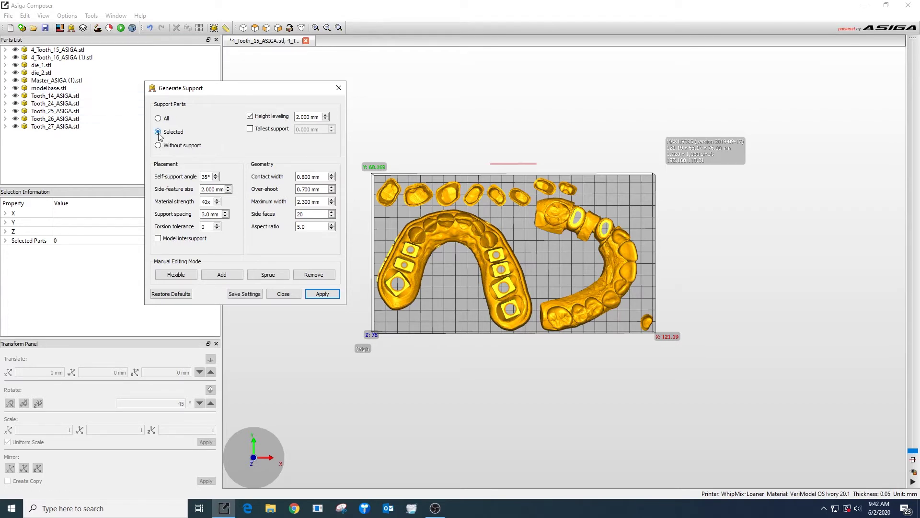
pyautogui.click(451, 236)
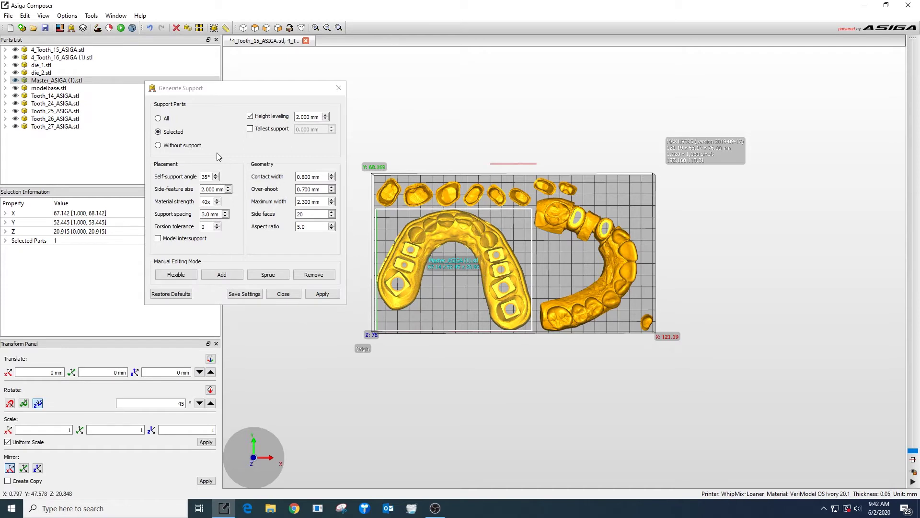
pyautogui.click(158, 118)
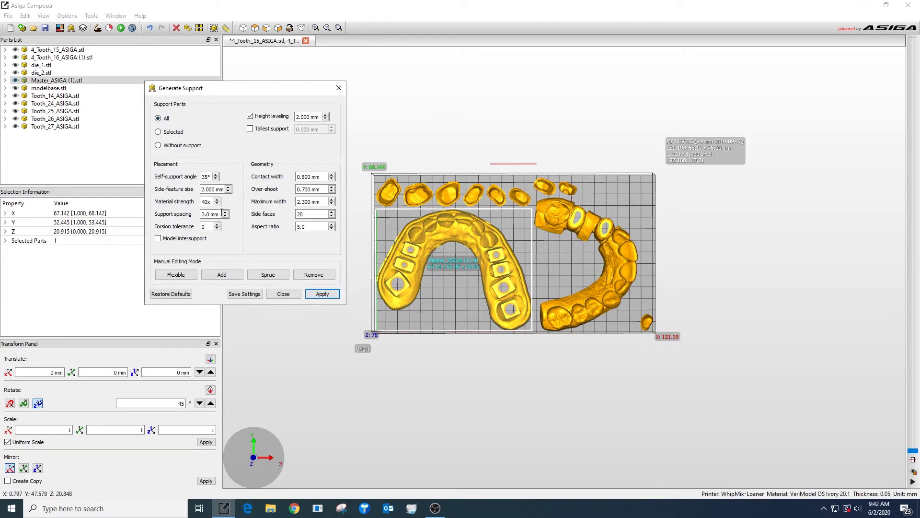
pyautogui.click(329, 295)
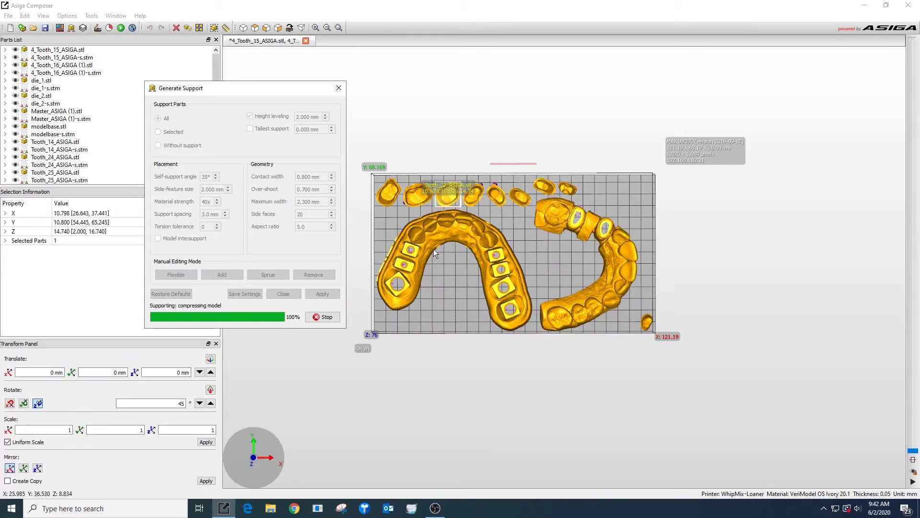
# Manually add three supports along the overhanging edge of the third die in the row beside the Master_ASIGA (1) arch.
pyautogui.moveTo(488, 150); pyautogui.dragTo(479, 345, button='right')
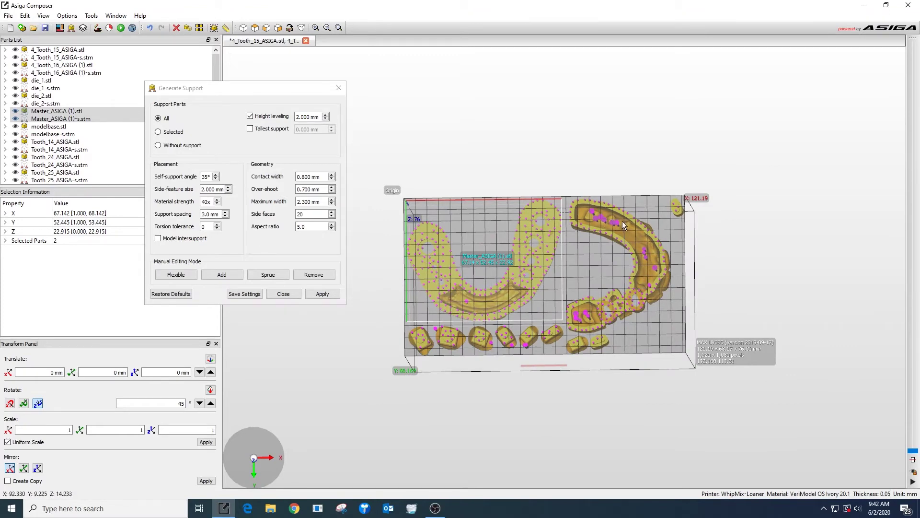
pyautogui.moveTo(416, 237)
pyautogui.mouseDown(button='right')
pyautogui.moveTo(428, 295)
pyautogui.moveTo(424, 246)
pyautogui.mouseUp(button='right')
pyautogui.moveTo(420, 106); pyautogui.dragTo(413, 132, button='right')
pyautogui.scroll(5, 454, 172)
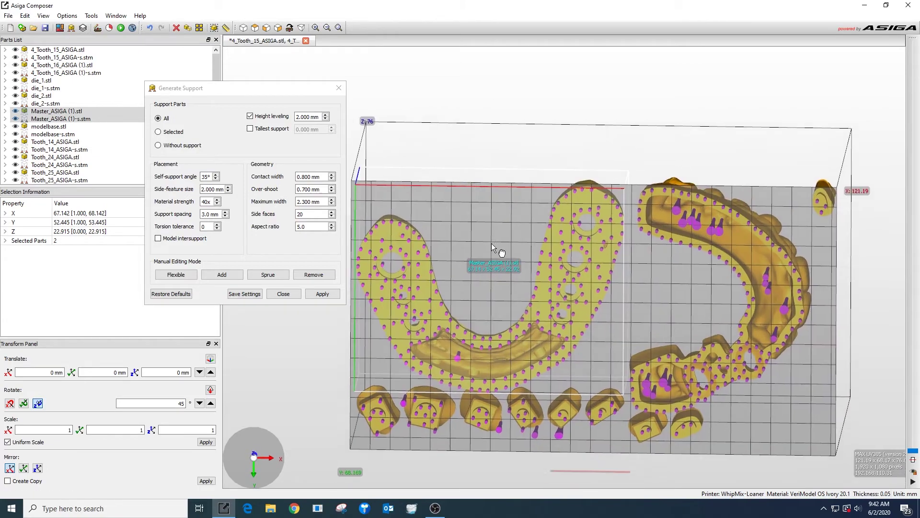
pyautogui.moveTo(495, 183); pyautogui.dragTo(503, 148, button='right')
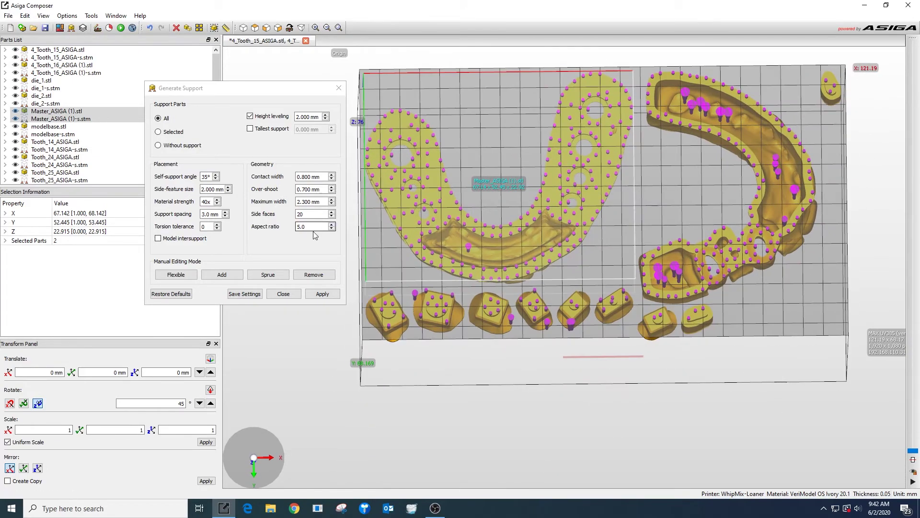
pyautogui.click(222, 275)
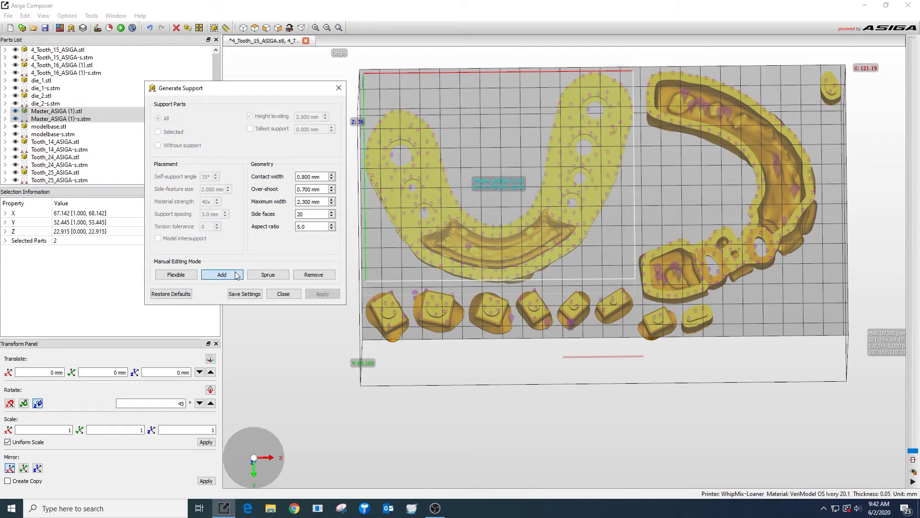
pyautogui.scroll(3, 401, 324)
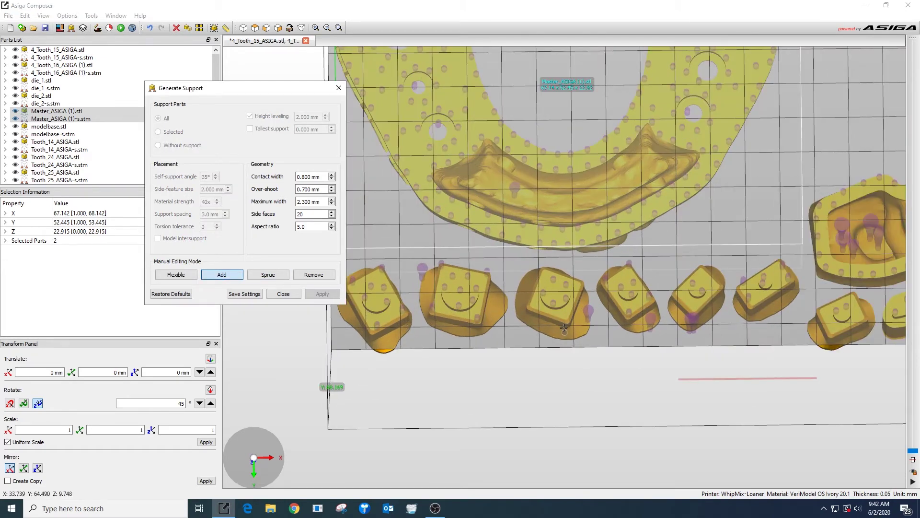
pyautogui.click(559, 331)
pyautogui.click(542, 326)
pyautogui.click(523, 314)
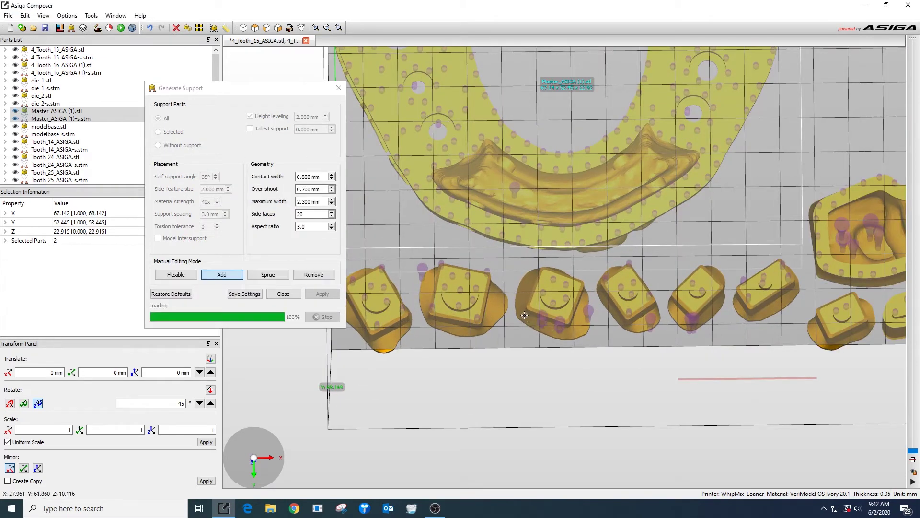
# Remove the three manually added supports from the third die and finish support editing.
pyautogui.click(314, 274)
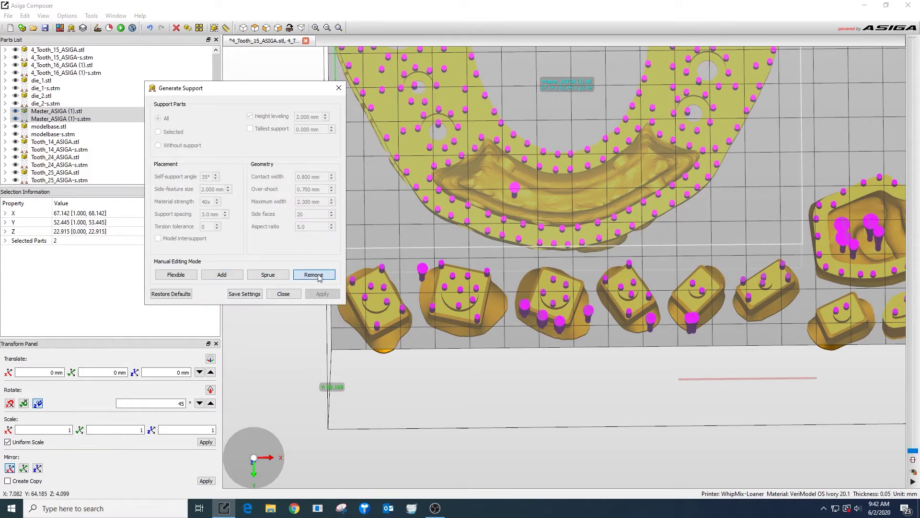
pyautogui.click(524, 306)
pyautogui.click(541, 319)
pyautogui.click(560, 323)
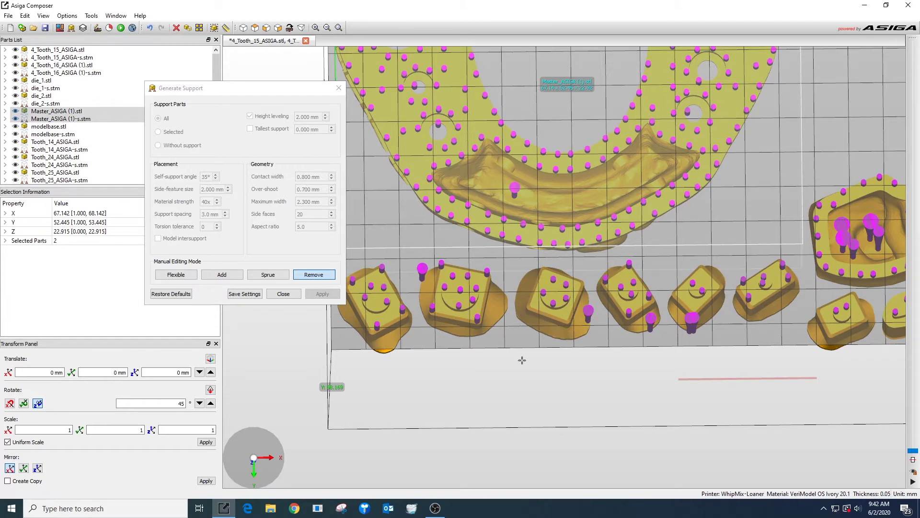
pyautogui.click(280, 293)
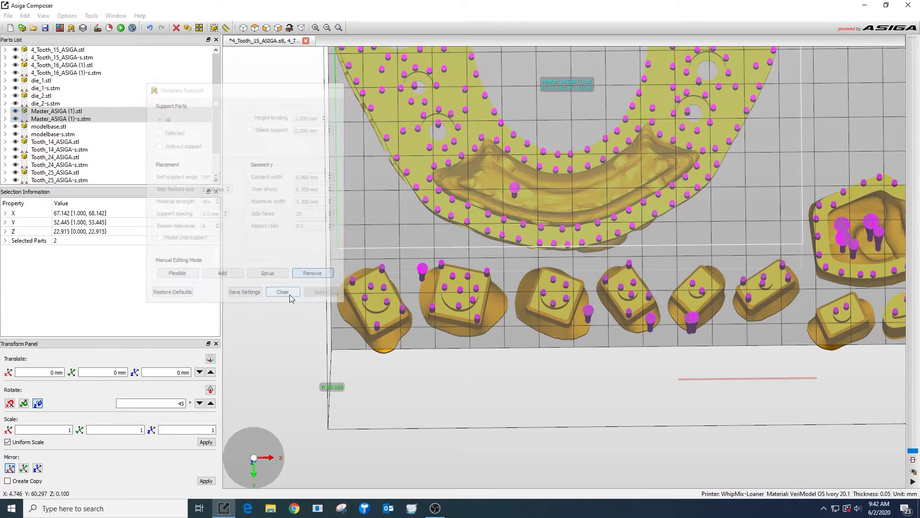
# From the top view, move the Master_ASIGA (1) arch to about X 2.5 mm, Y 2.9 mm and rotate it slightly.
pyautogui.click(254, 28)
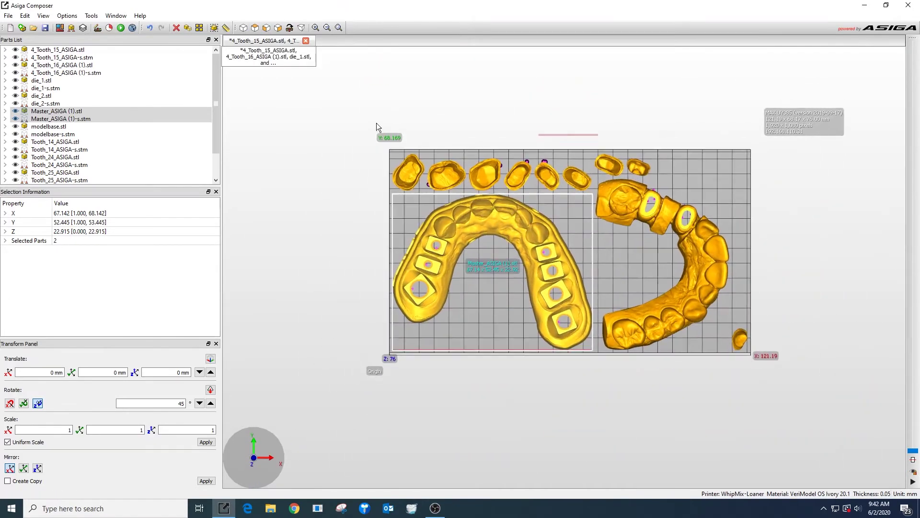
pyautogui.click(665, 264)
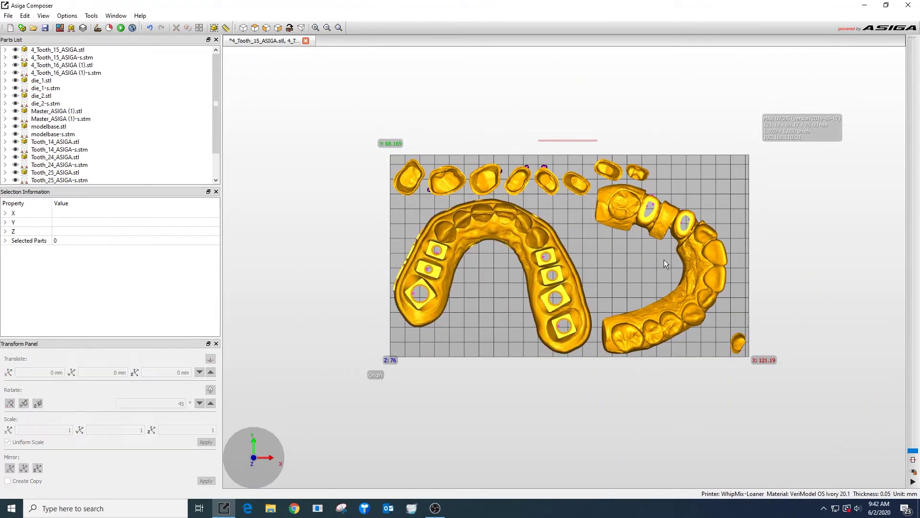
pyautogui.click(540, 250)
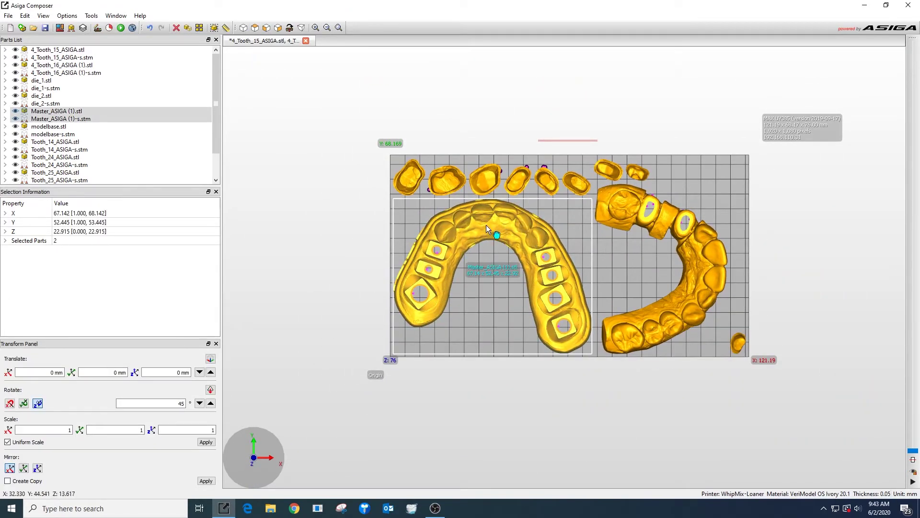
pyautogui.moveTo(488, 226)
pyautogui.mouseDown()
pyautogui.moveTo(520, 221)
pyautogui.moveTo(484, 221)
pyautogui.mouseUp()
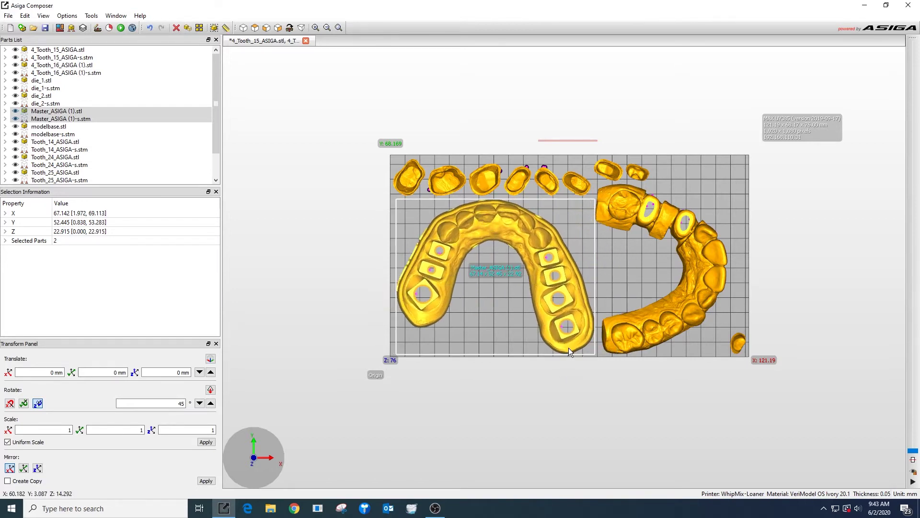
pyautogui.moveTo(569, 351); pyautogui.dragTo(580, 280)
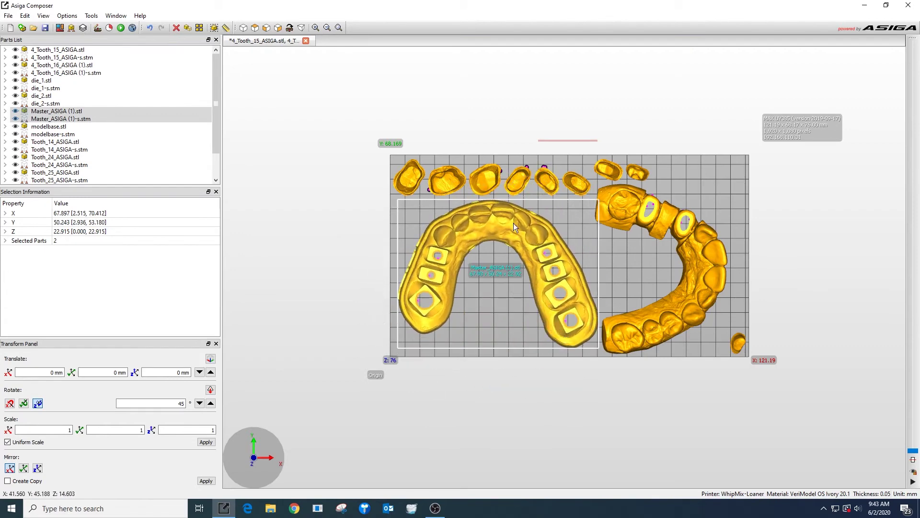
# Shift the Master_ASIGA (1) arch away from the modelbase arch, to about X 1.7 mm, Y 2.3 mm.
pyautogui.click(698, 239)
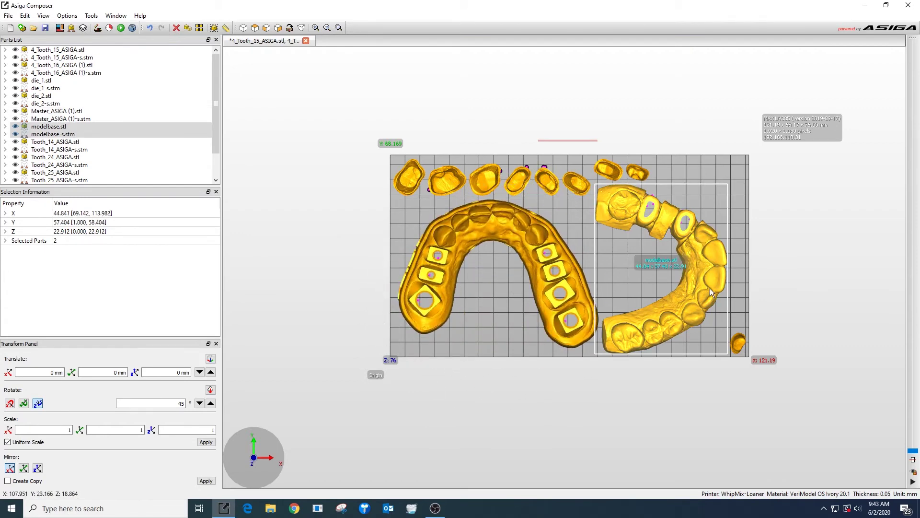
pyautogui.moveTo(718, 312); pyautogui.dragTo(702, 302)
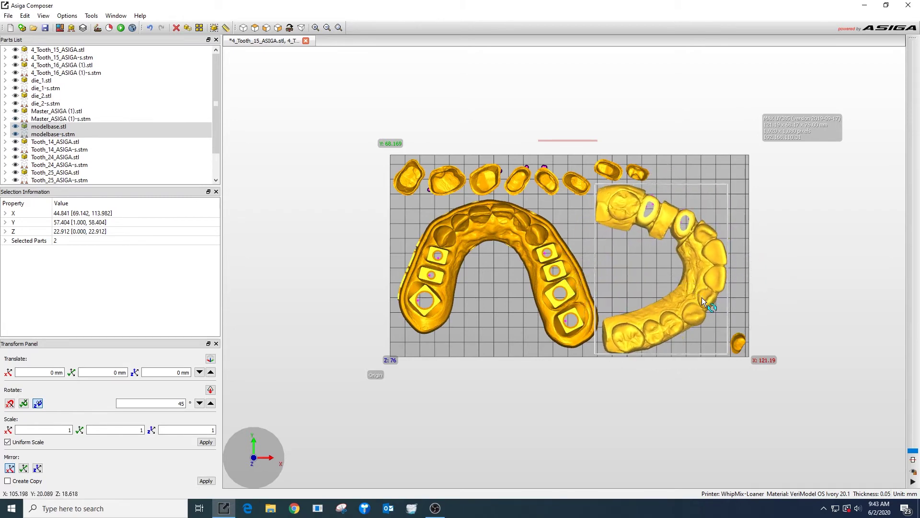
pyautogui.click(538, 265)
pyautogui.moveTo(524, 238)
pyautogui.mouseDown()
pyautogui.moveTo(430, 247)
pyautogui.moveTo(527, 240)
pyautogui.mouseUp()
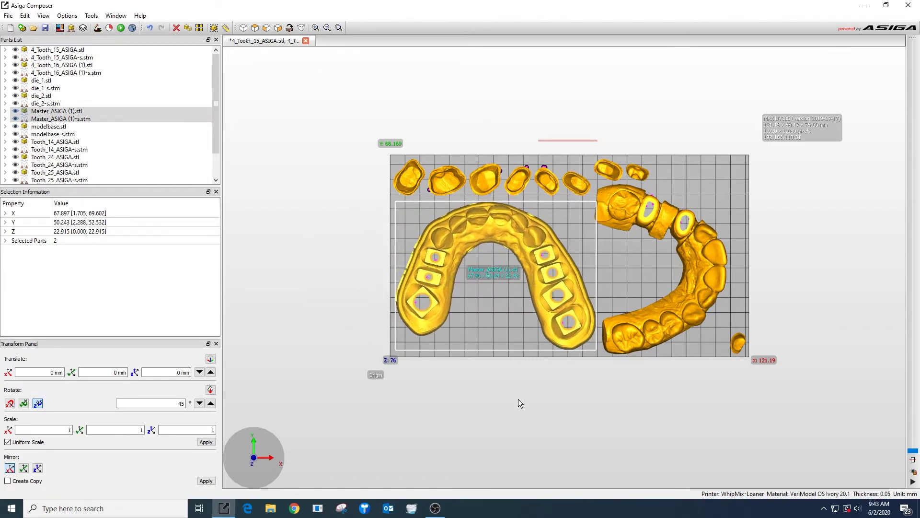
pyautogui.moveTo(499, 366); pyautogui.dragTo(497, 327, button='right')
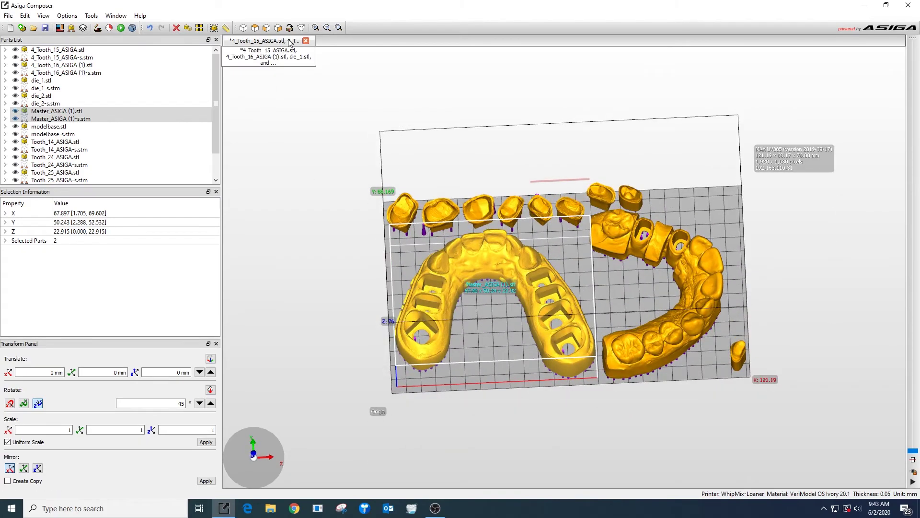
pyautogui.moveTo(283, 207); pyautogui.dragTo(297, 234, button='right')
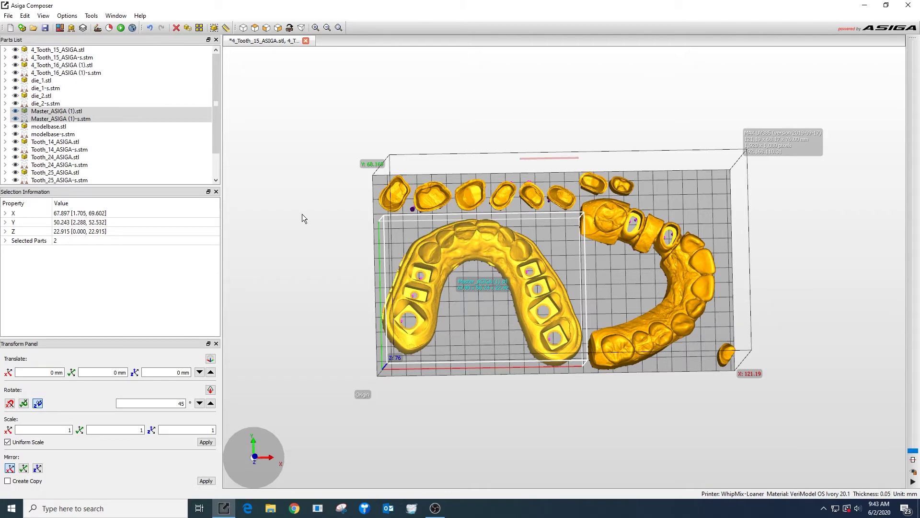
# Start the Build Wizard for all parts and accept the general settings with the material batch left blank.
pyautogui.click(121, 28)
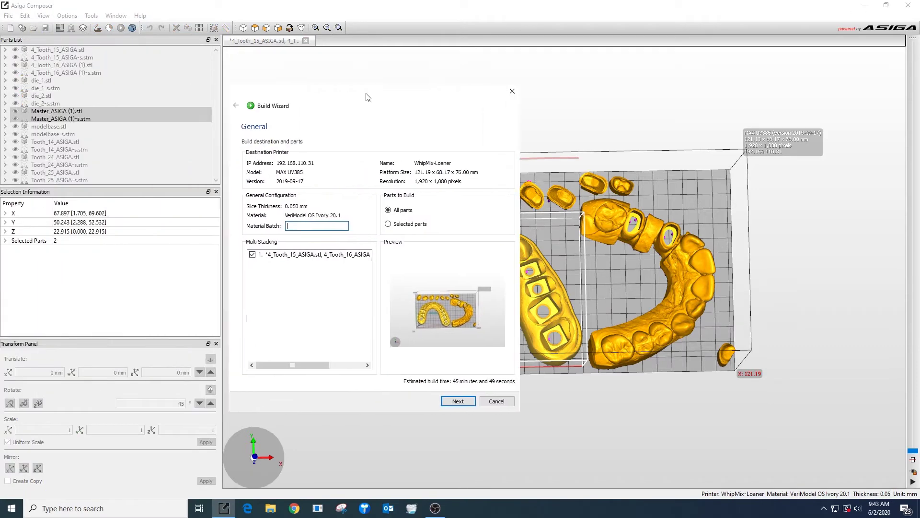
pyautogui.moveTo(368, 97); pyautogui.dragTo(508, 75)
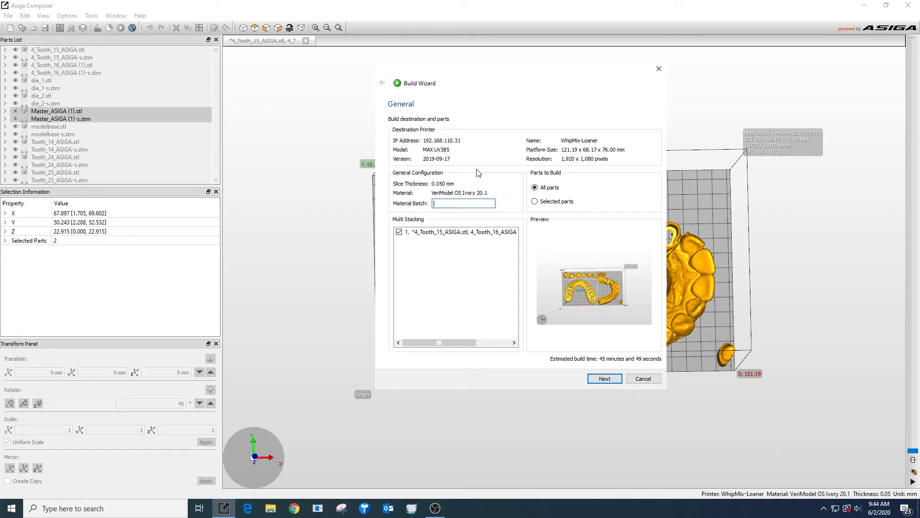
pyautogui.click(598, 379)
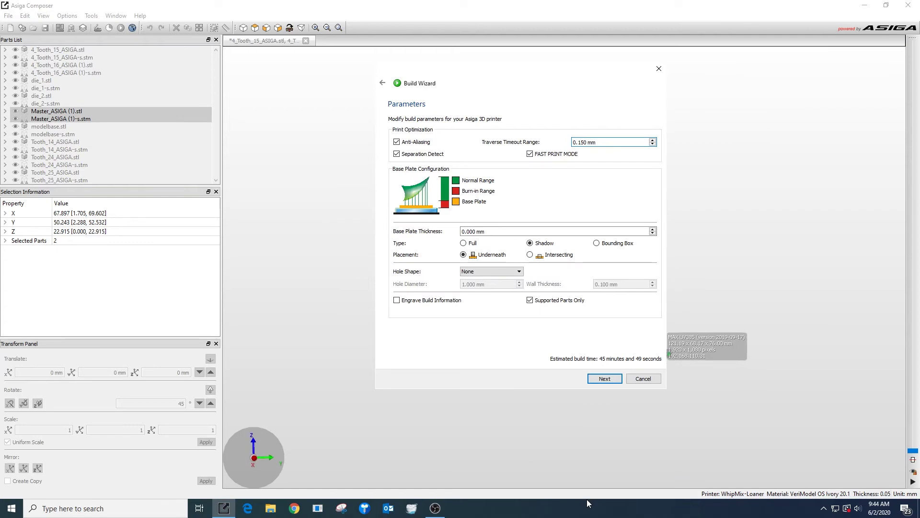
# Turn Fast Print Mode and Separation Detect off to compare the estimated build time, and turn both back on.
pyautogui.click(530, 154)
pyautogui.click(396, 154)
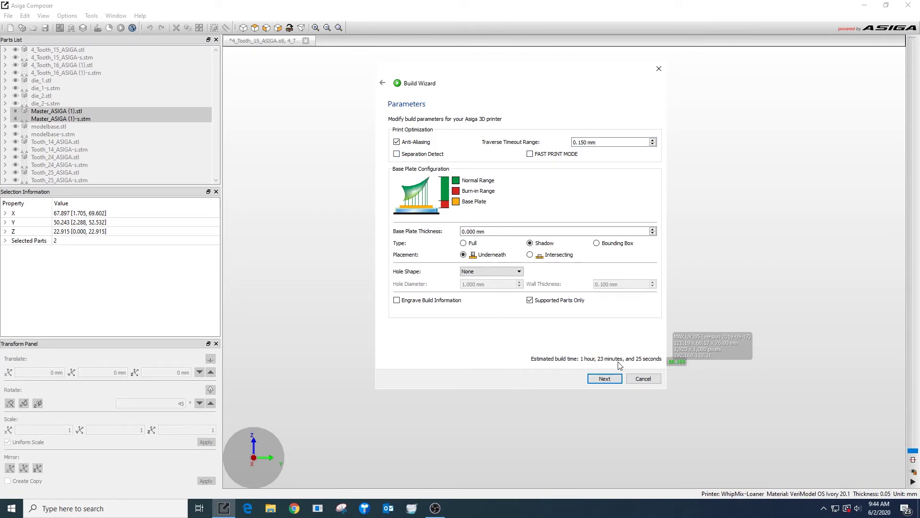
pyautogui.click(396, 154)
pyautogui.click(530, 154)
# Set the base plate thickness to 0.300 mm and accept the build parameters.
pyautogui.moveTo(527, 75); pyautogui.dragTo(366, 85)
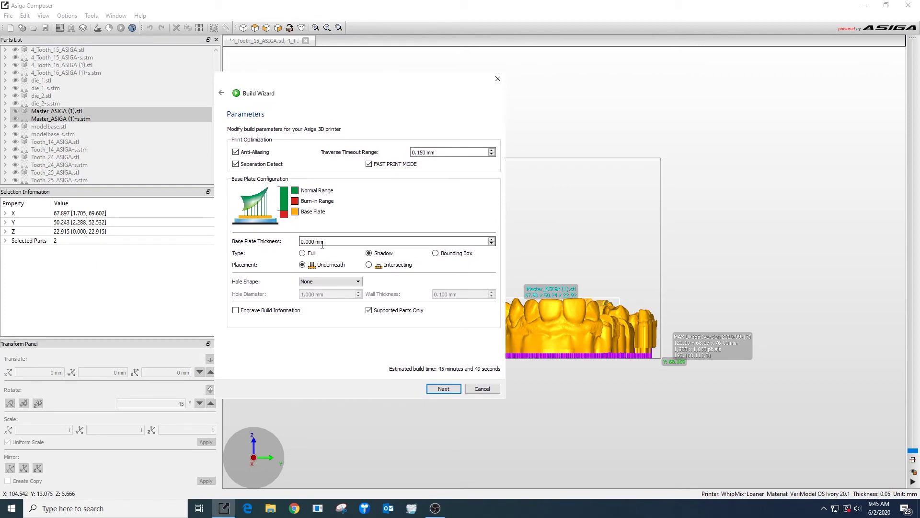
pyautogui.scroll(3, 338, 242)
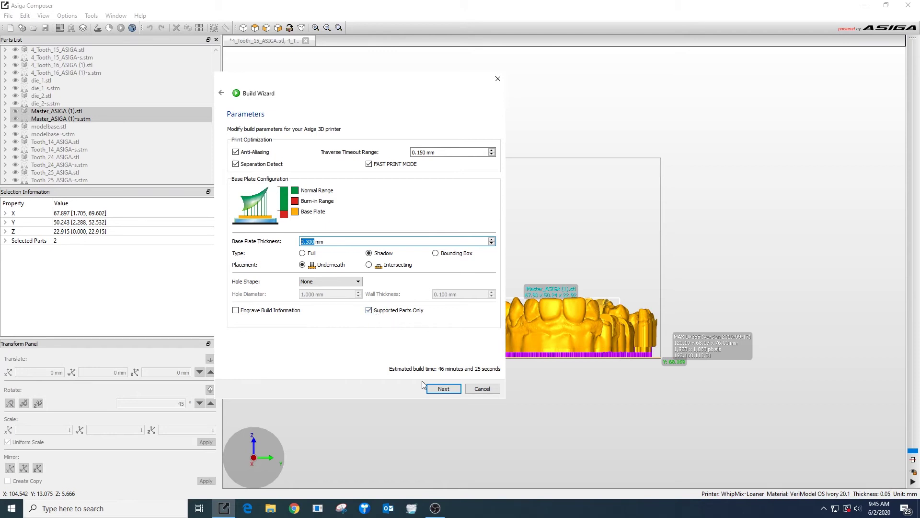
pyautogui.click(438, 389)
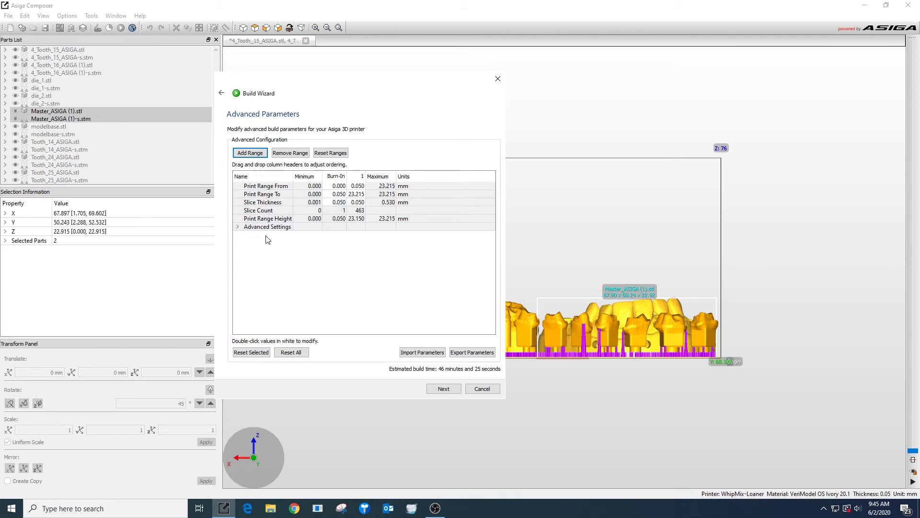
# Expand the advanced settings and review the exposure, separation and approach values for the burn-in and normal ranges.
pyautogui.click(237, 227)
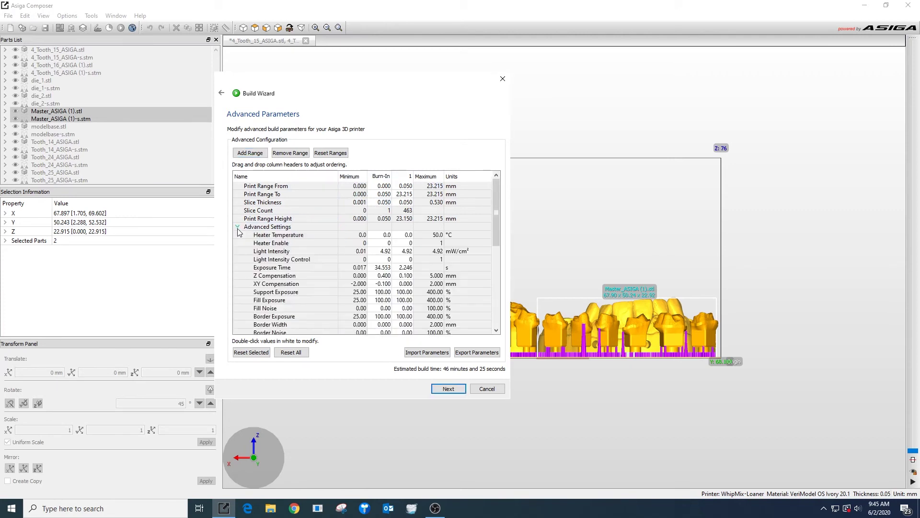
pyautogui.scroll(-10, 393, 261)
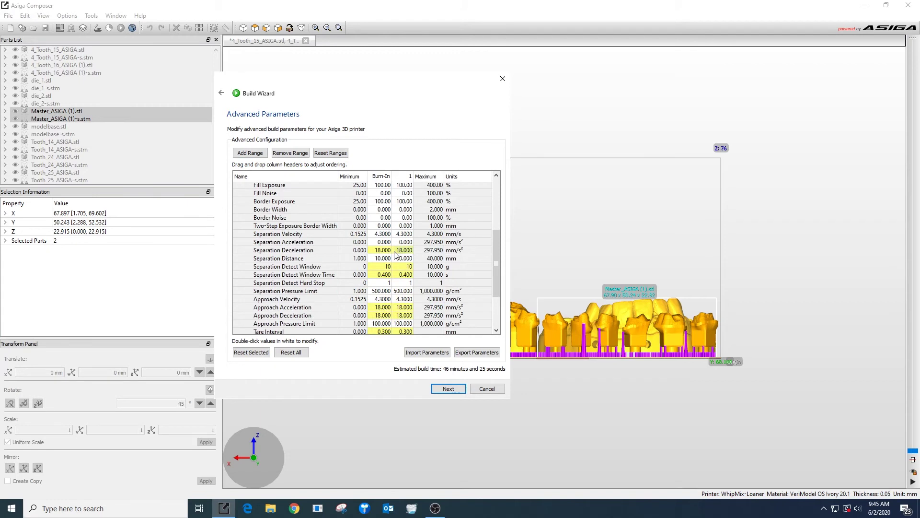
pyautogui.scroll(10, 381, 287)
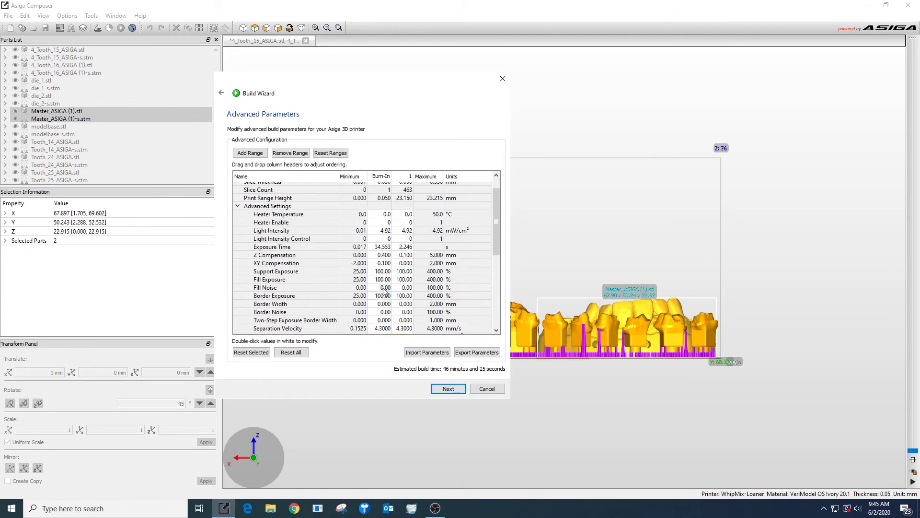
# Accept the advanced parameters without changes, name the build Asiga Demo, and send it to the WhipMix-Loaner printer.
pyautogui.click(237, 227)
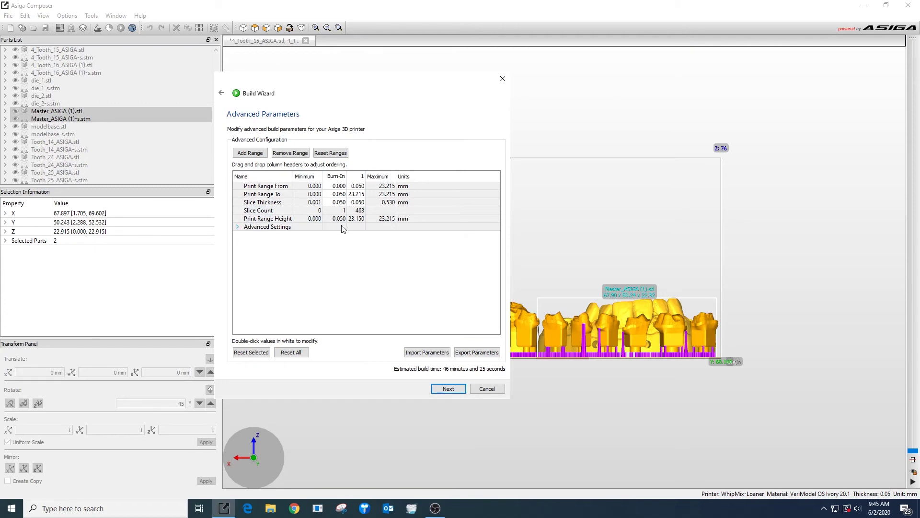
pyautogui.click(448, 389)
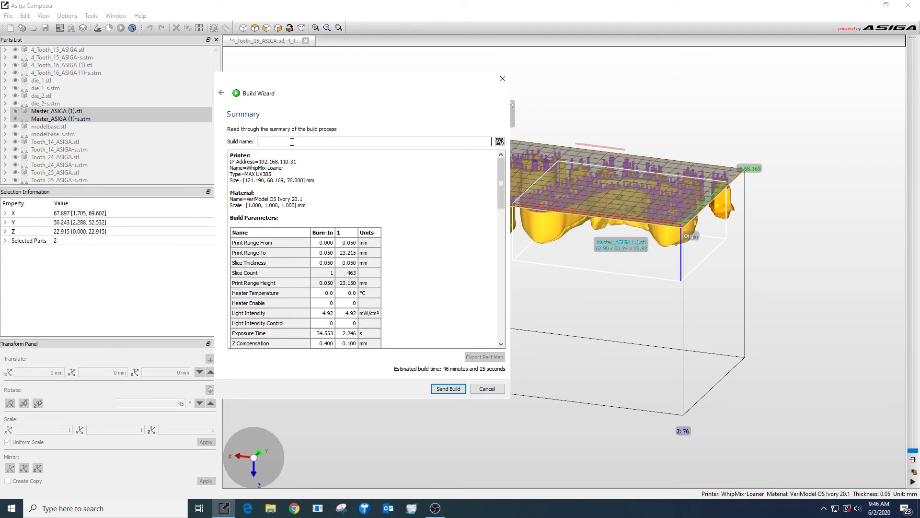
pyautogui.write('Asiga Demo')
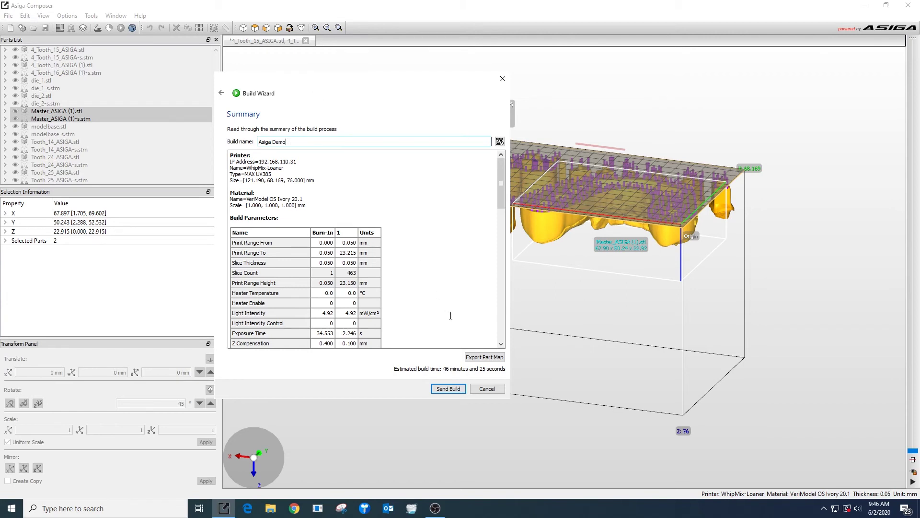
pyautogui.click(453, 390)
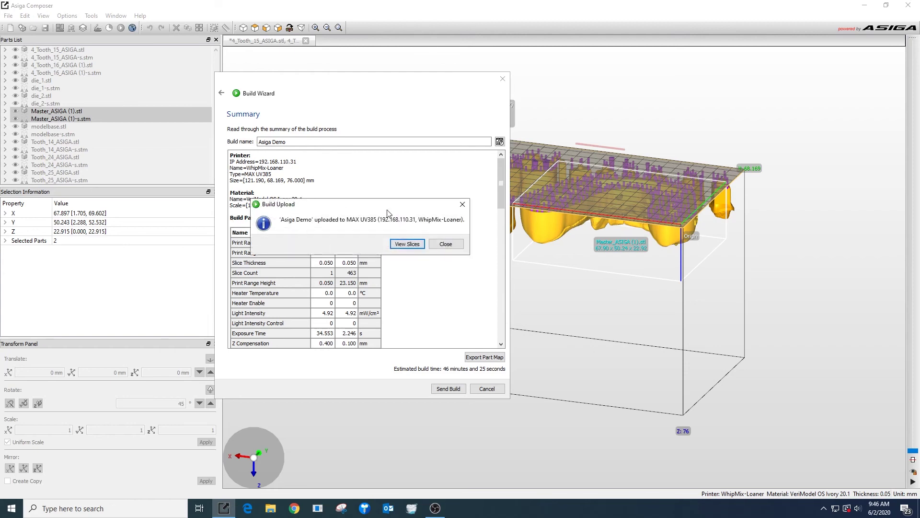
# View the slices of the uploaded build, play the layer preview partway through the models, and close it.
pyautogui.click(410, 246)
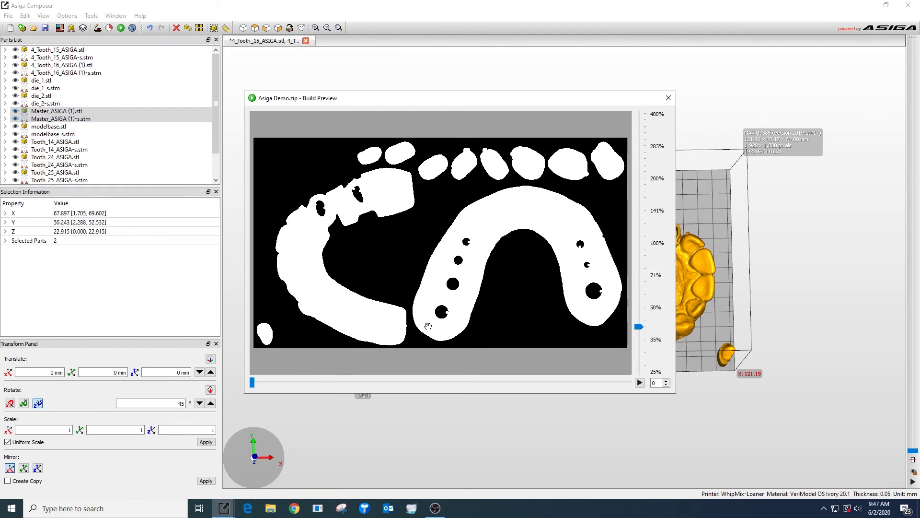
pyautogui.moveTo(505, 101); pyautogui.dragTo(250, 178)
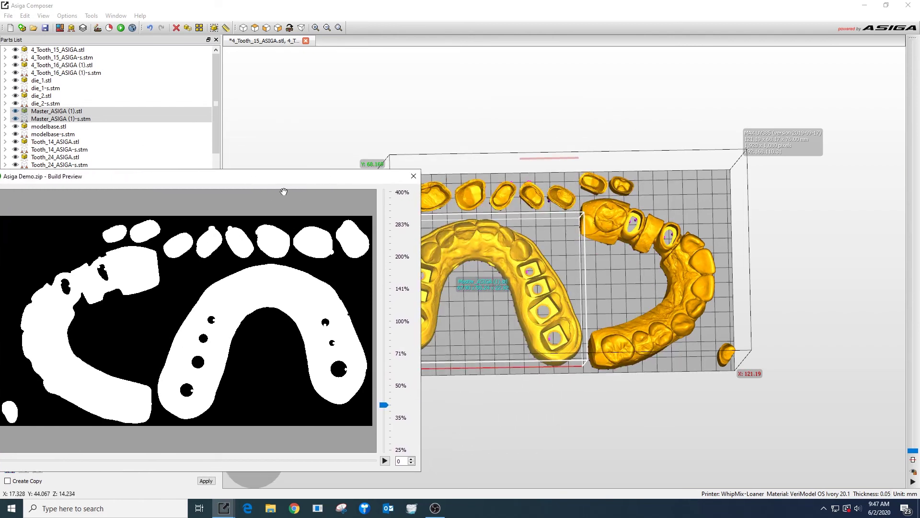
pyautogui.moveTo(295, 180); pyautogui.dragTo(556, 86)
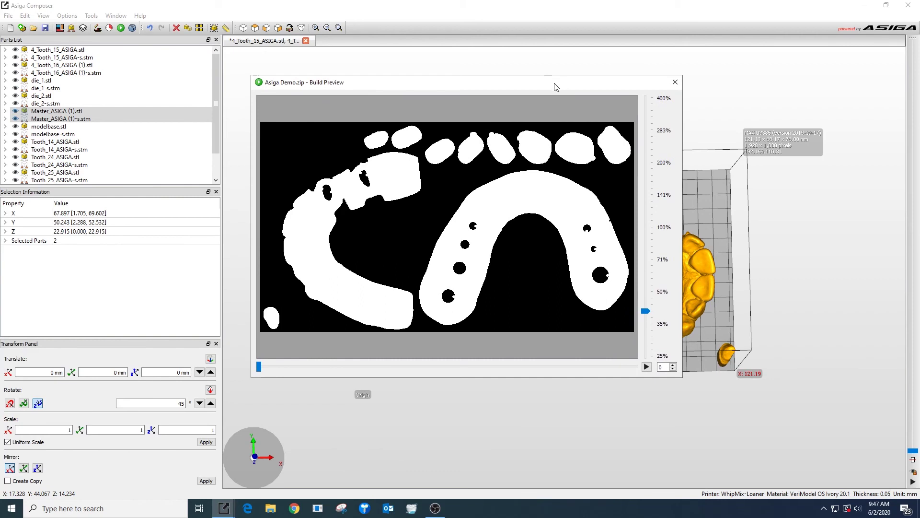
pyautogui.click(646, 367)
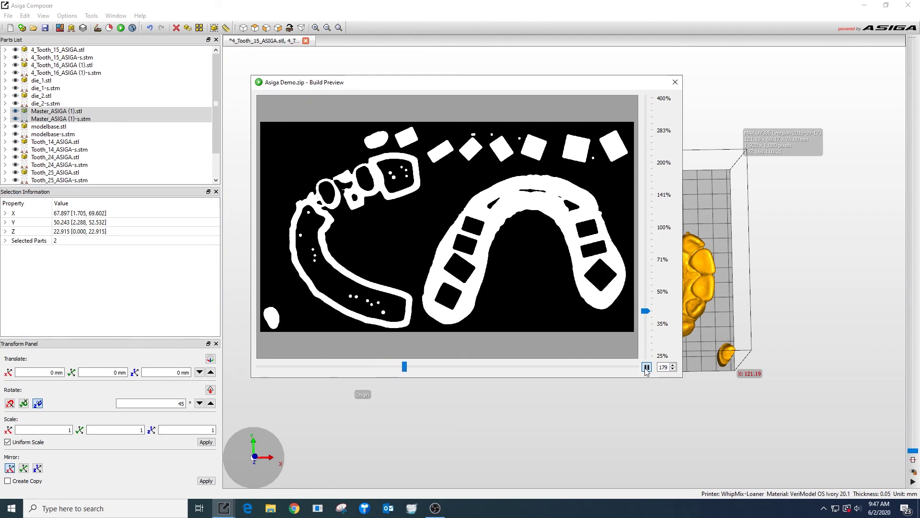
pyautogui.click(646, 368)
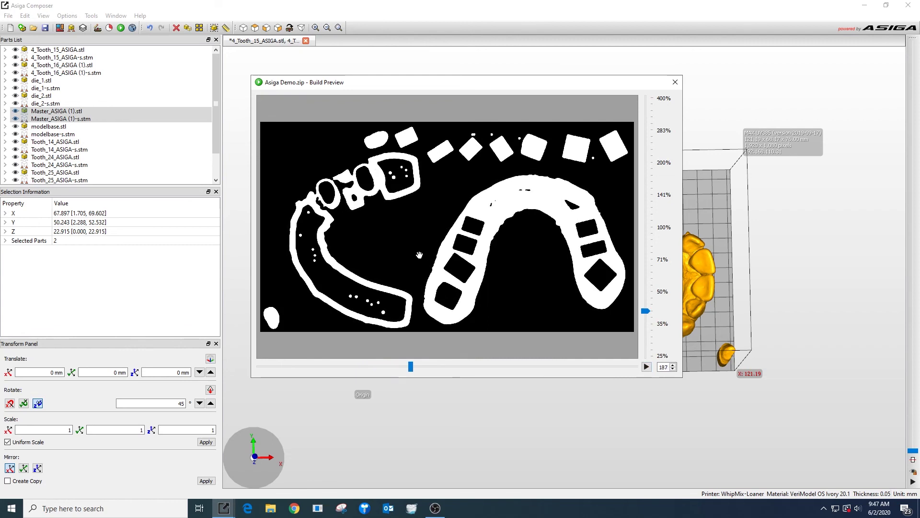
pyautogui.click(675, 82)
# In the printer's web interface, select the Asiga Demo build for printing and proceed to the start confirmation, leaving shutdown when finished off.
pyautogui.click(132, 28)
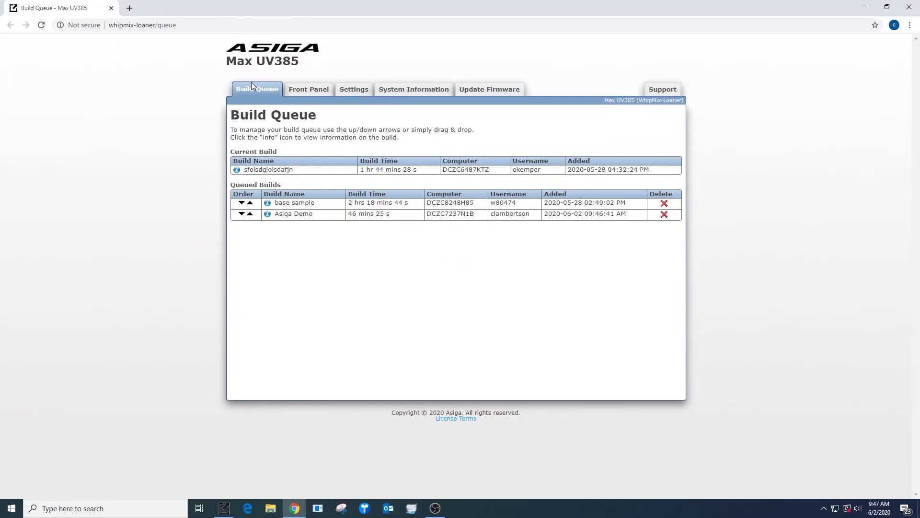
pyautogui.click(307, 92)
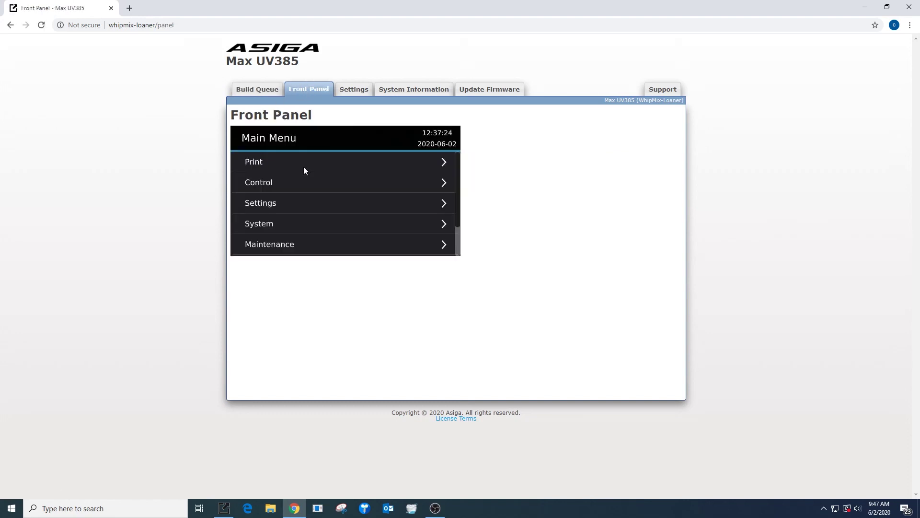
pyautogui.click(381, 165)
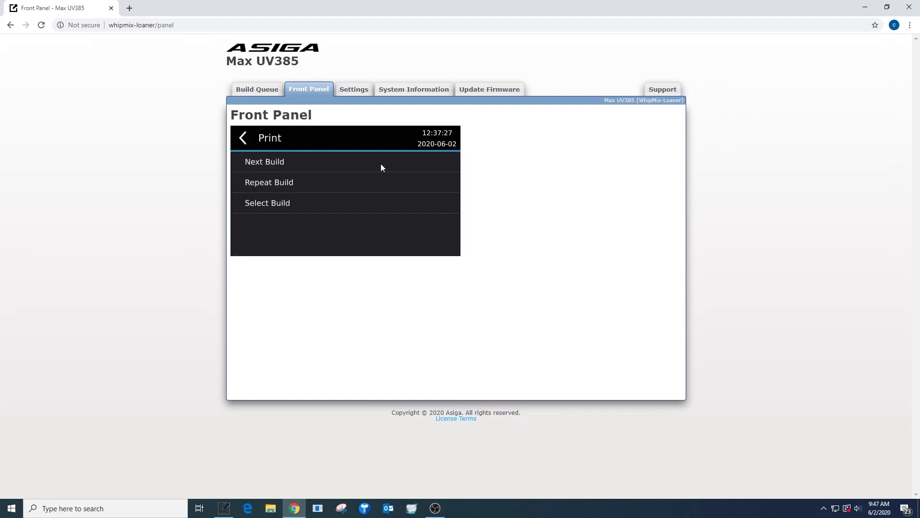
pyautogui.click(282, 204)
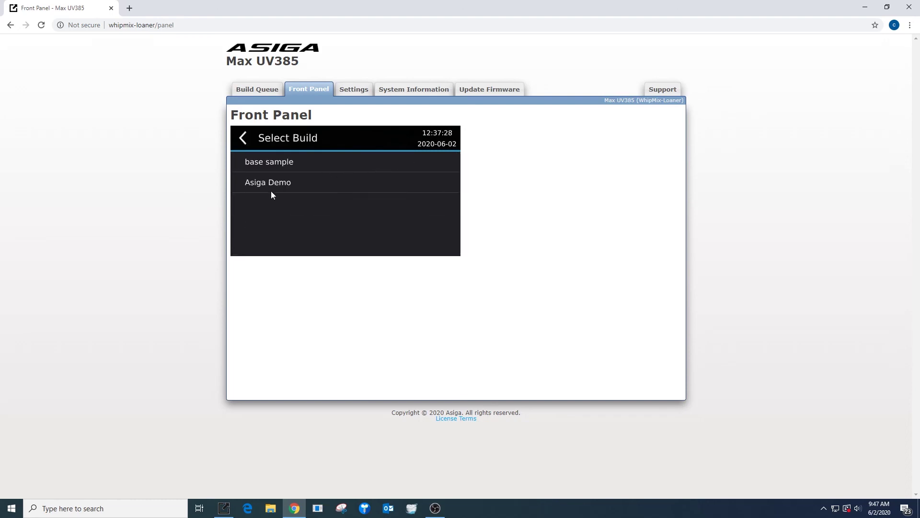
pyautogui.click(342, 185)
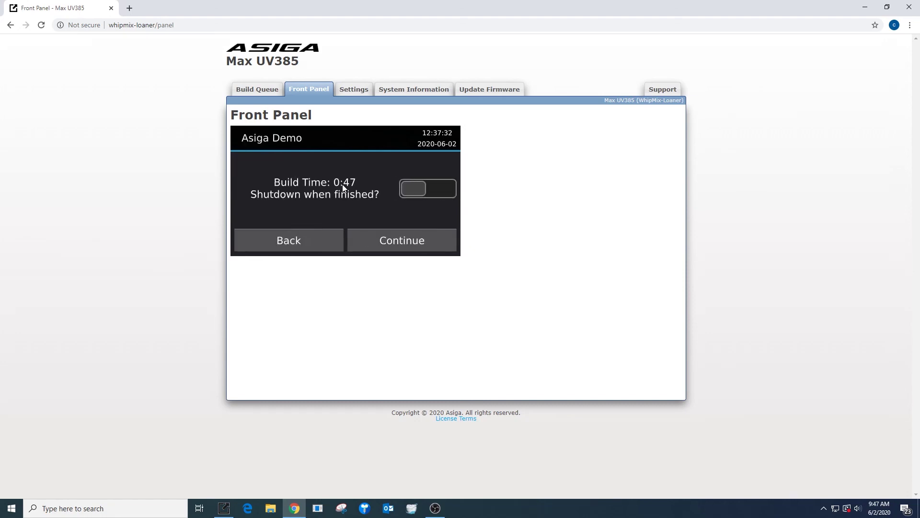
pyautogui.click(390, 243)
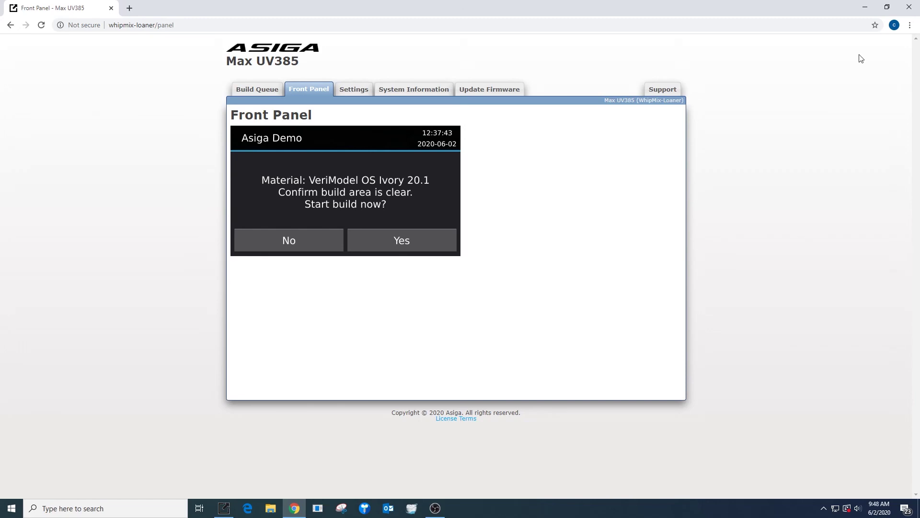
pyautogui.click(865, 6)
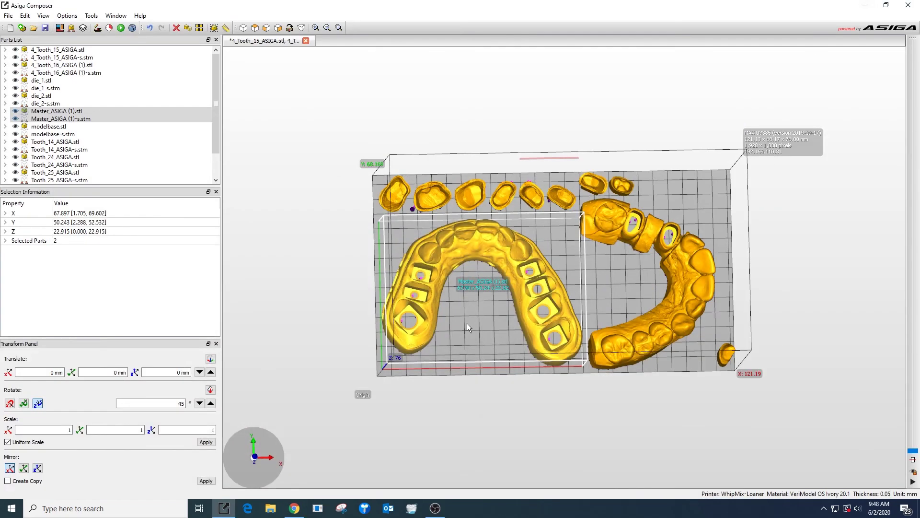